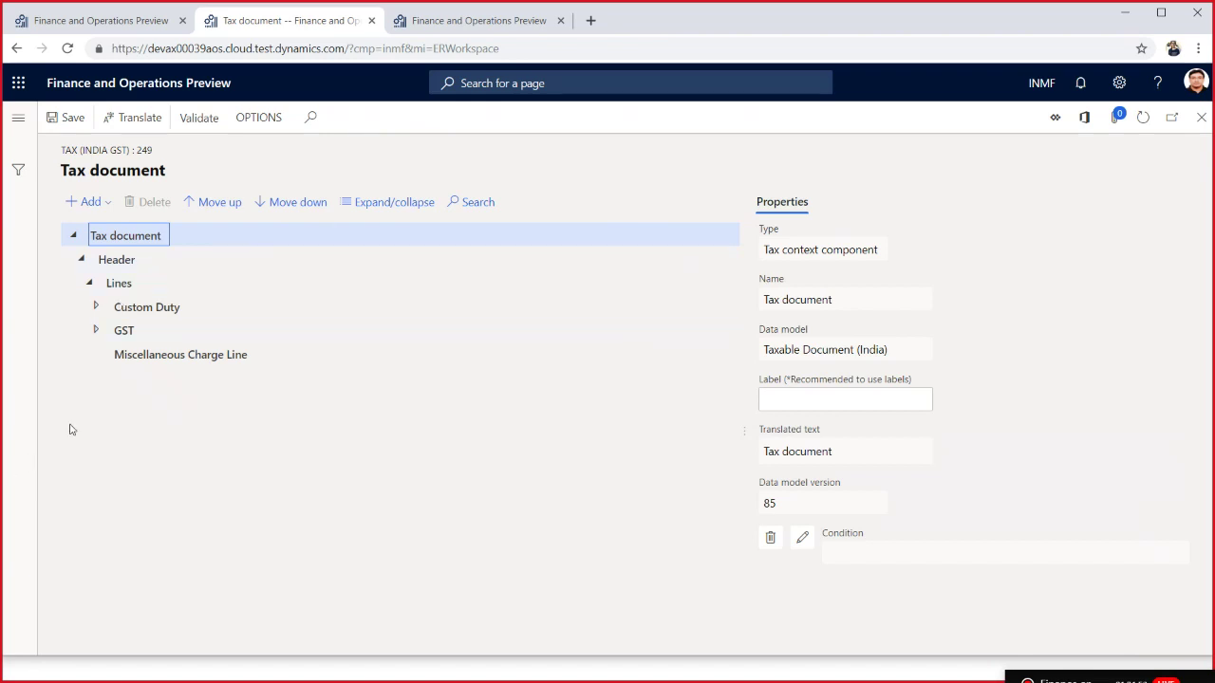
- Expand the GST tax type and review its lookup conditions across all columns, from Tax Direction through to WithIGSTPayment
{"action": "left_click", "coordinate": [97, 337]}
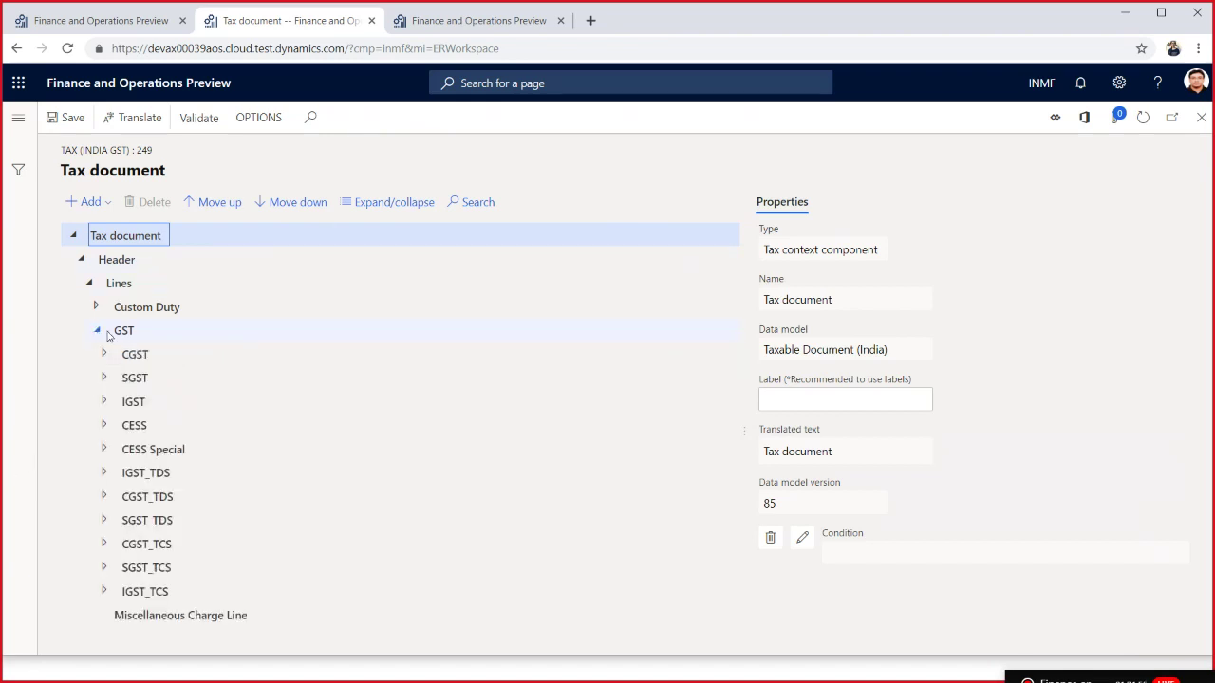
{"action": "left_click", "coordinate": [115, 331]}
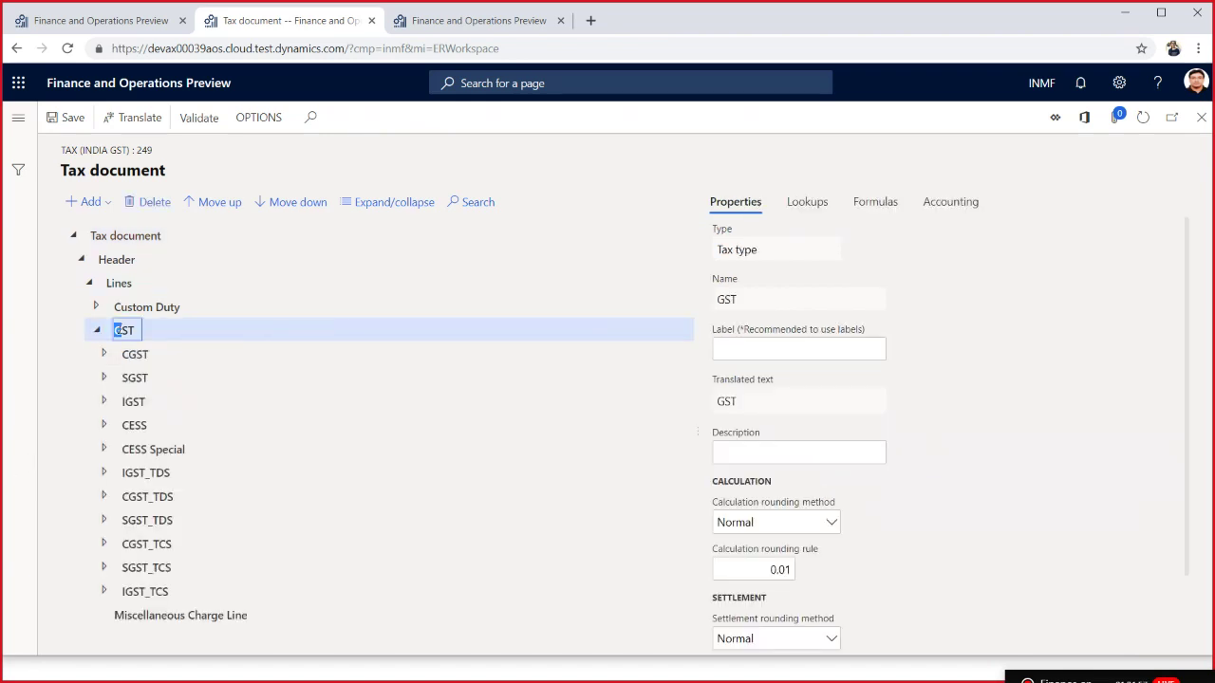
{"action": "left_click", "coordinate": [807, 203]}
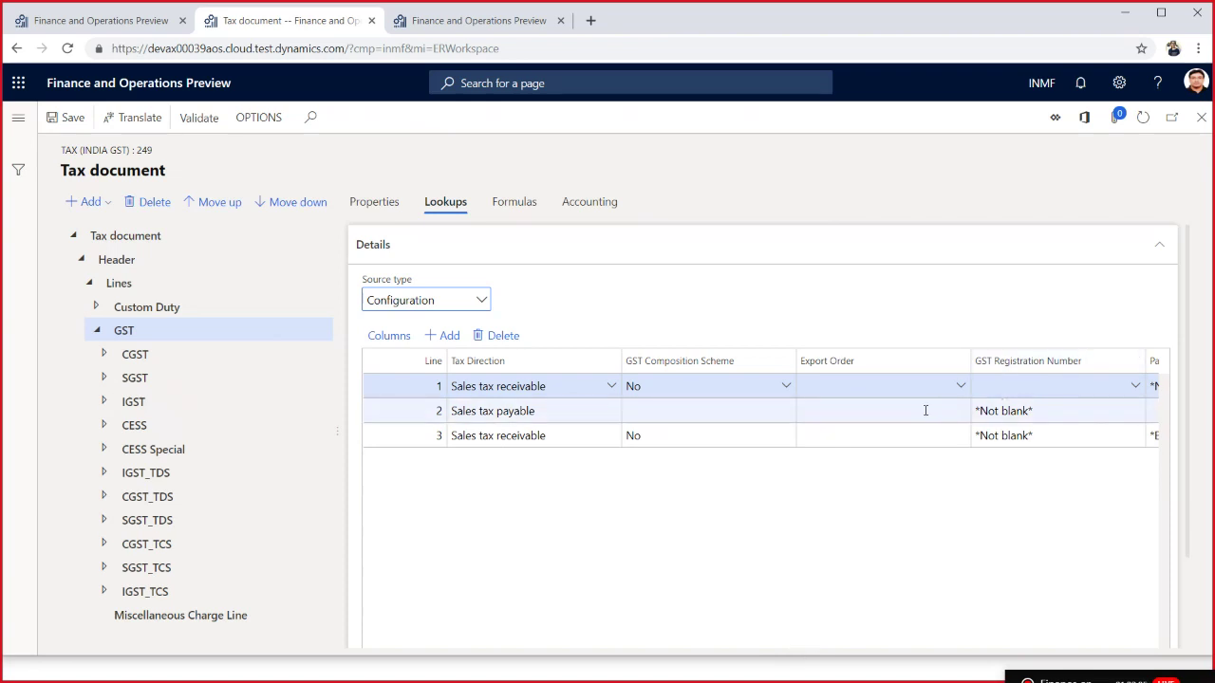
{"action": "scroll", "coordinate": [892, 551], "scroll_direction": "right", "scroll_amount": 5}
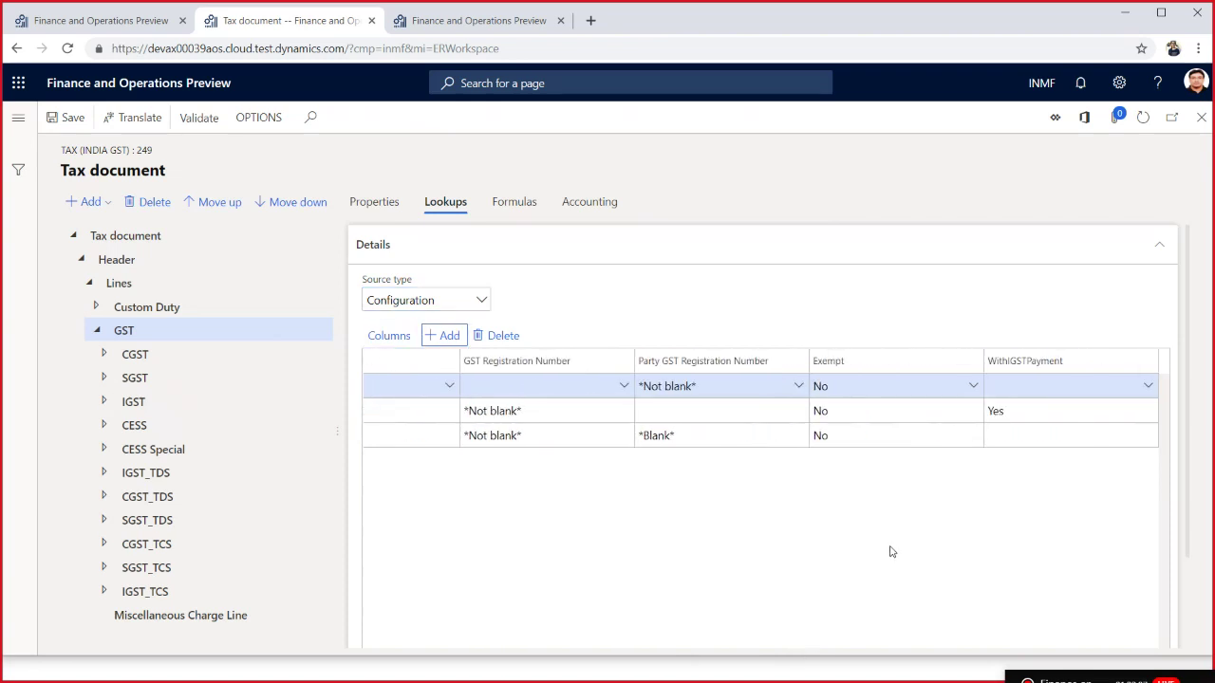
{"action": "scroll", "coordinate": [591, 481], "scroll_direction": "left", "scroll_amount": 3}
{"action": "scroll", "coordinate": [591, 483], "scroll_direction": "right", "scroll_amount": 1}
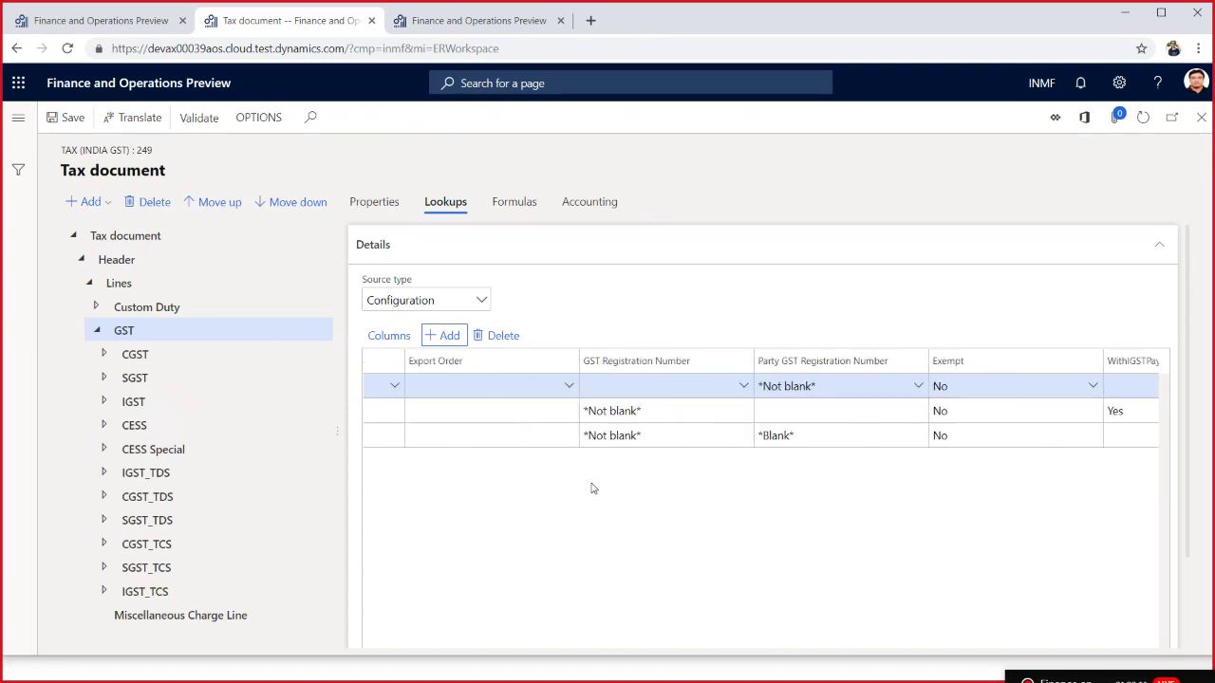
{"action": "scroll", "coordinate": [588, 503], "scroll_direction": "right", "scroll_amount": 1}
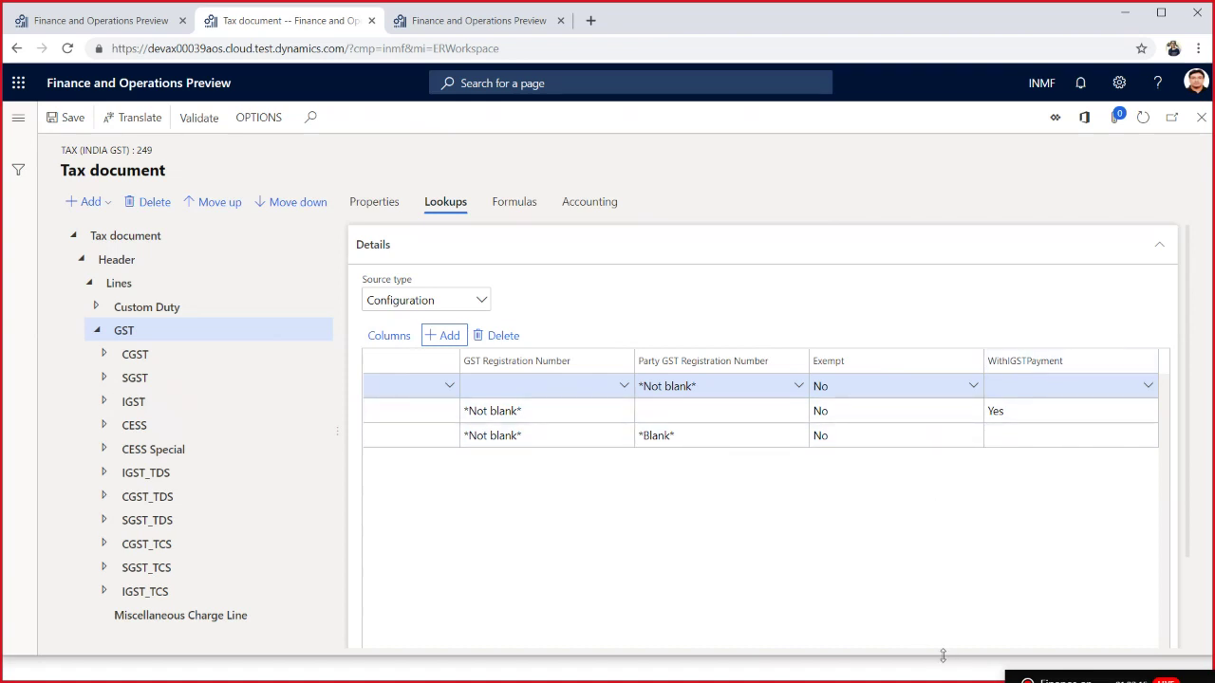
{"action": "scroll", "coordinate": [685, 534], "scroll_direction": "left", "scroll_amount": 3}
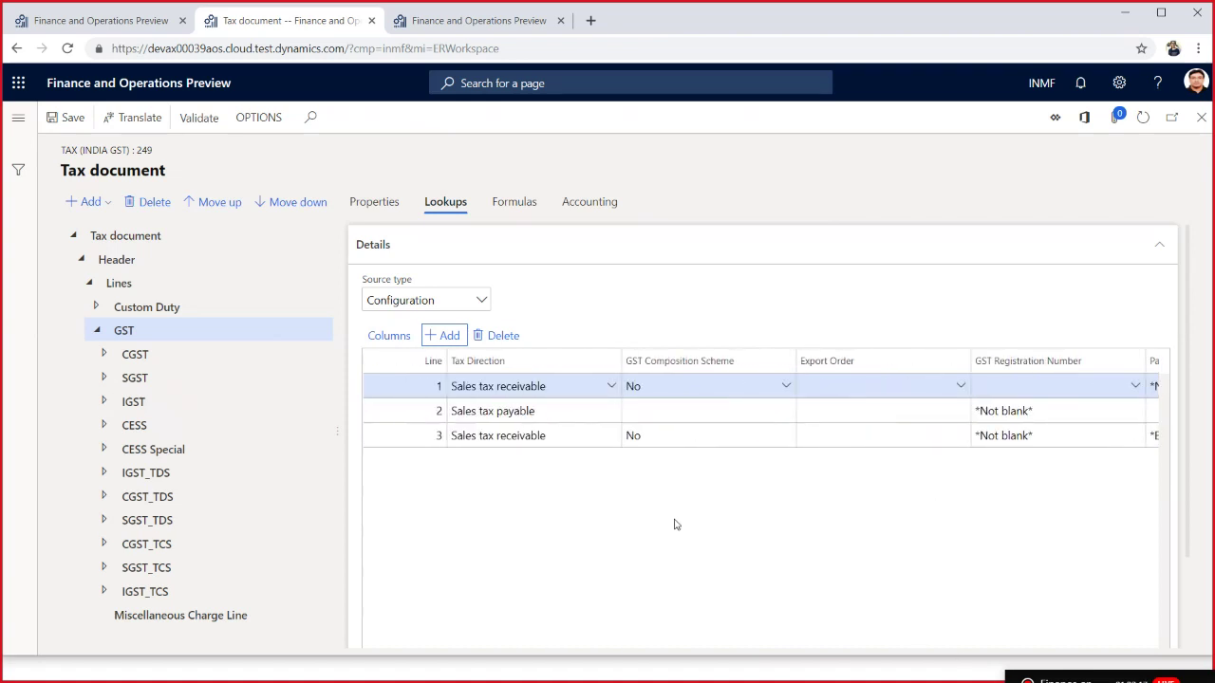
{"action": "scroll", "coordinate": [857, 432], "scroll_direction": "right", "scroll_amount": 2}
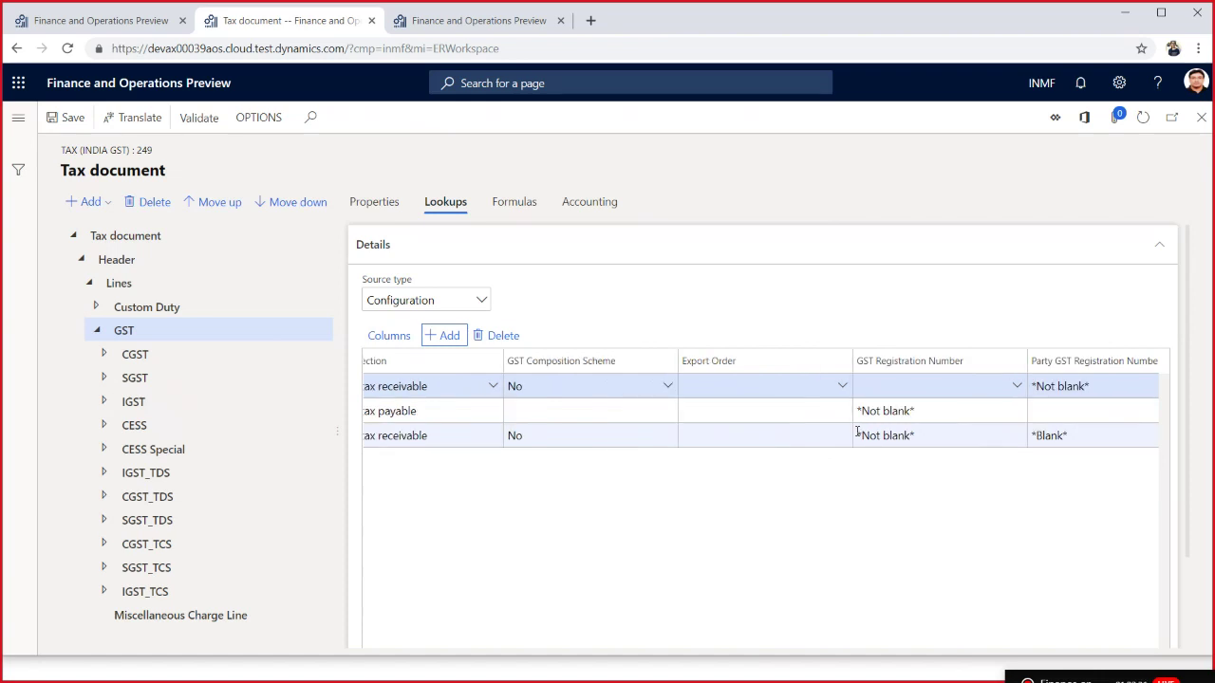
{"action": "scroll", "coordinate": [857, 432], "scroll_direction": "right", "scroll_amount": 5}
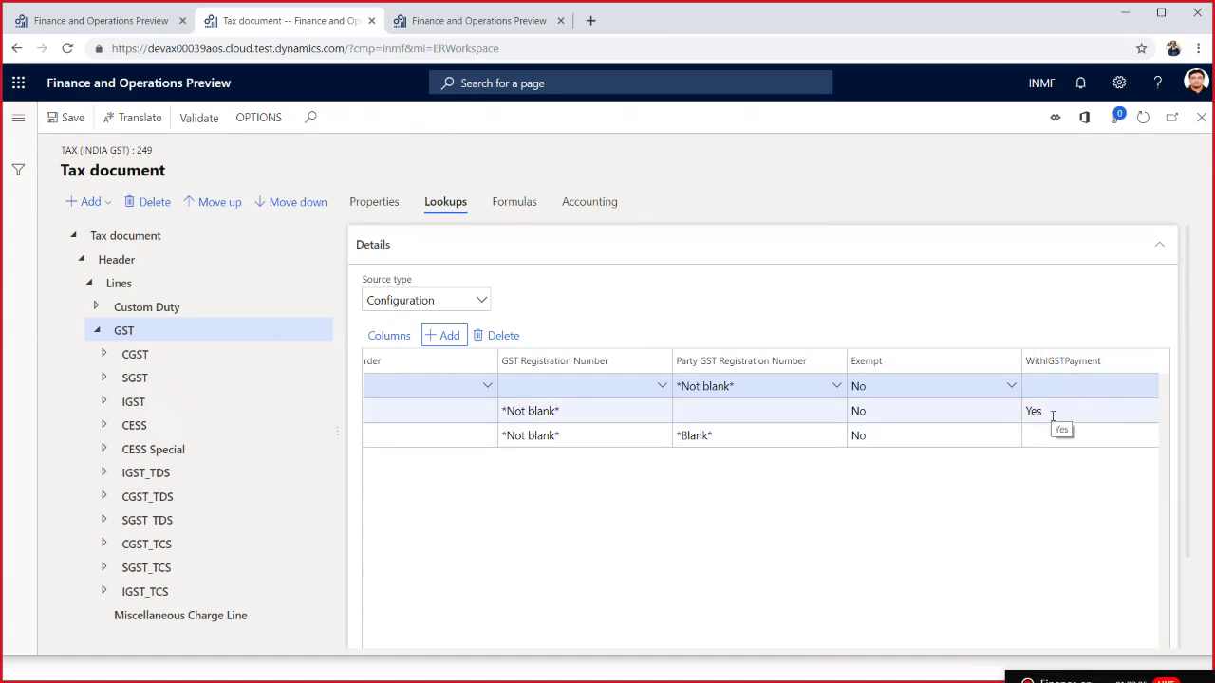
- Expand the CGST component under GST and examine its lookup conditions, including the Export Order and SEZ Party columns
{"action": "left_click", "coordinate": [105, 355]}
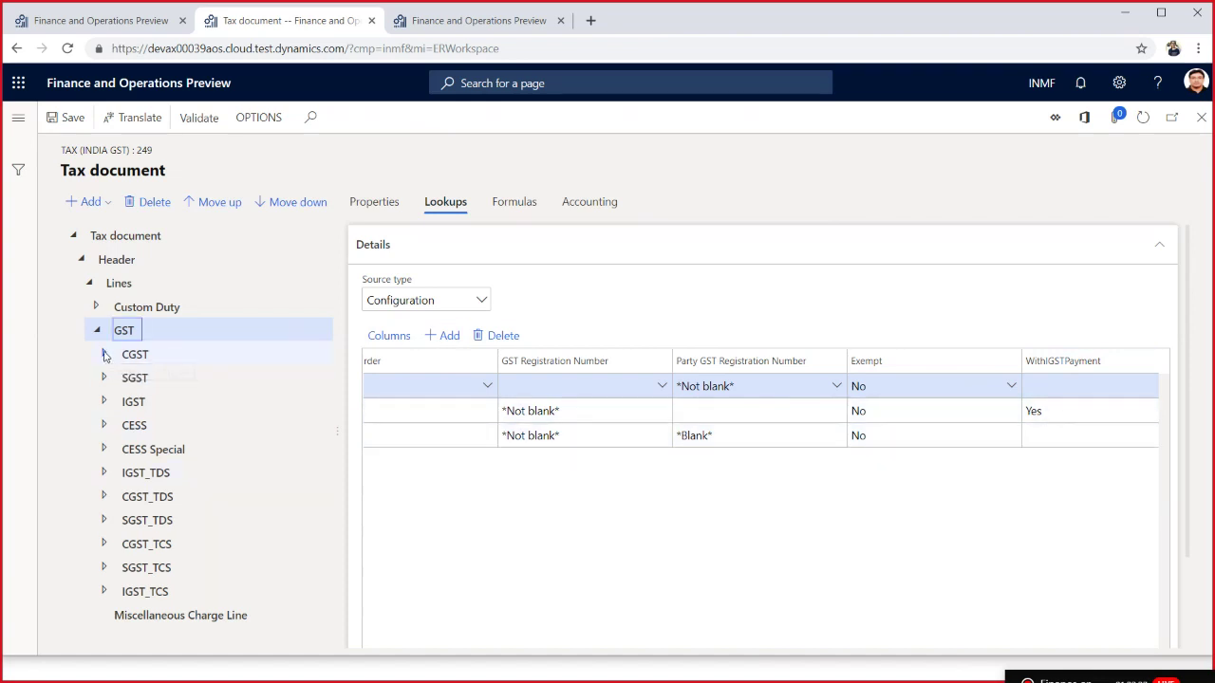
{"action": "left_click", "coordinate": [127, 361]}
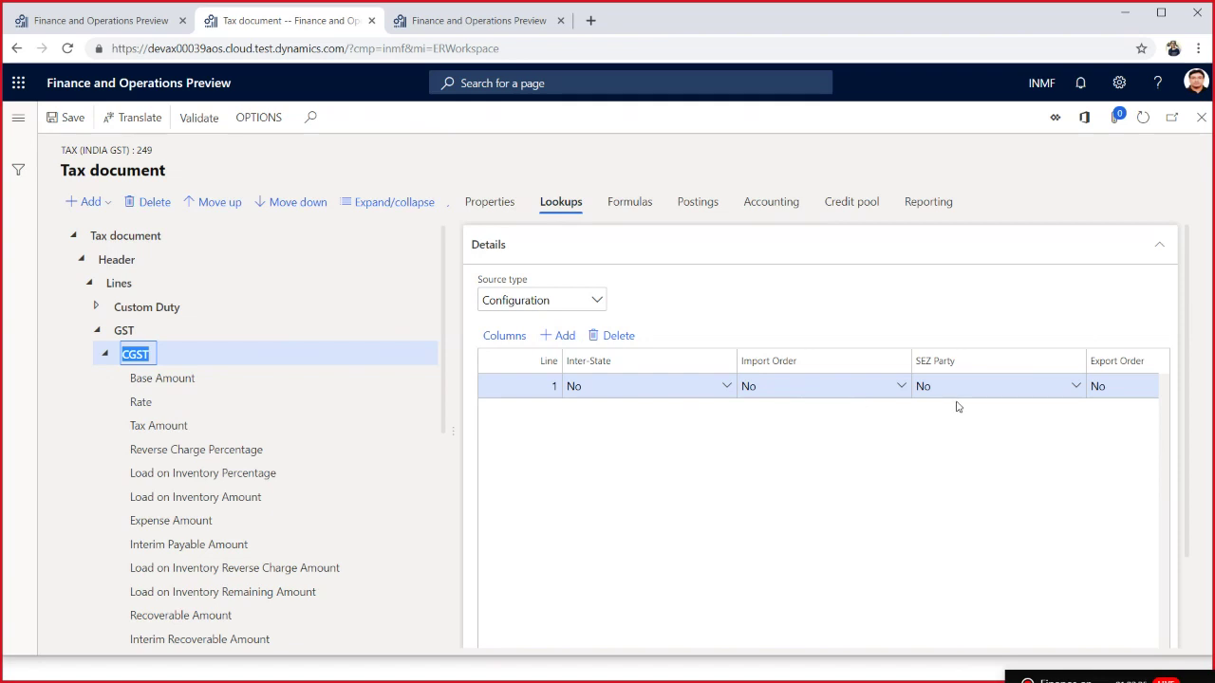
{"action": "left_click", "coordinate": [1097, 387]}
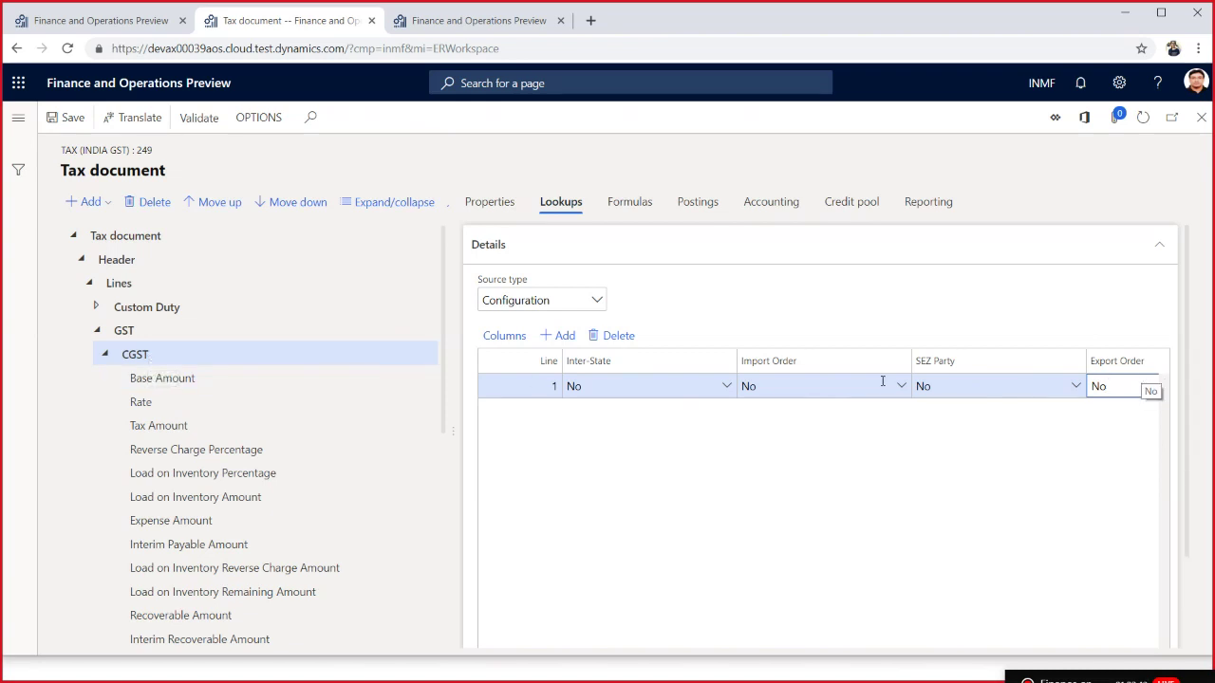
{"action": "left_click", "coordinate": [953, 387]}
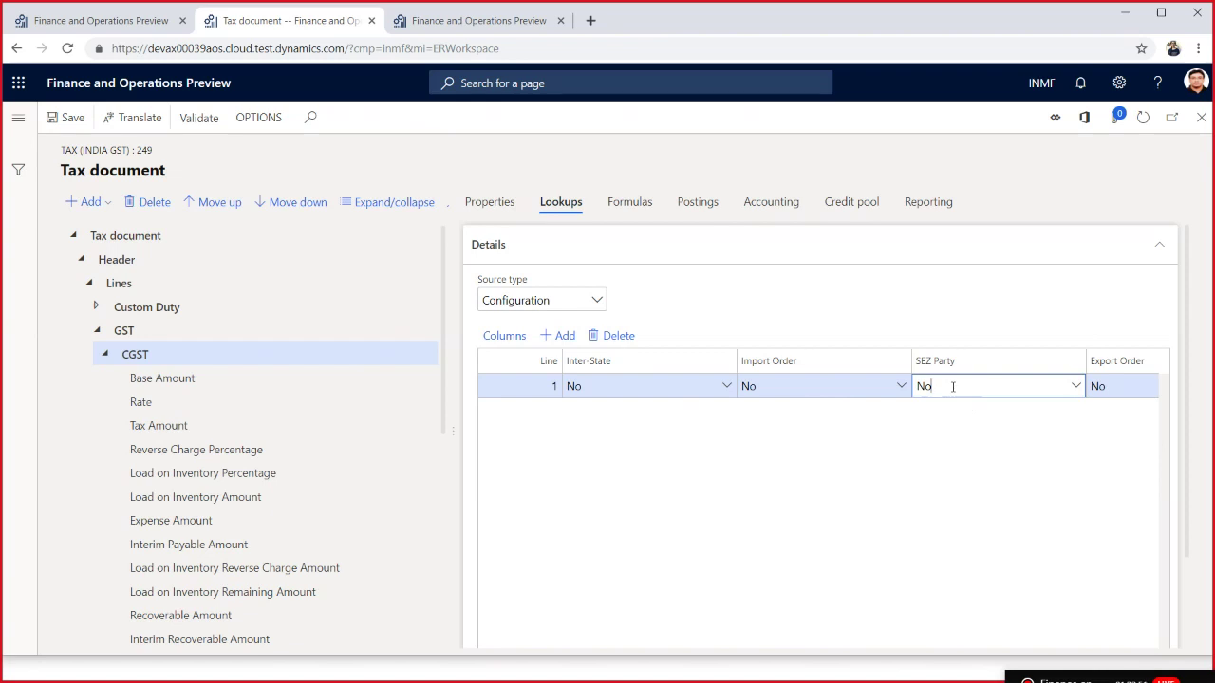
- In the IGST component's lookup conditions, set WithIGSTPayment to Yes on line 3, the SEZ Party line
{"action": "scroll", "coordinate": [328, 489], "scroll_direction": "down", "scroll_amount": 5}
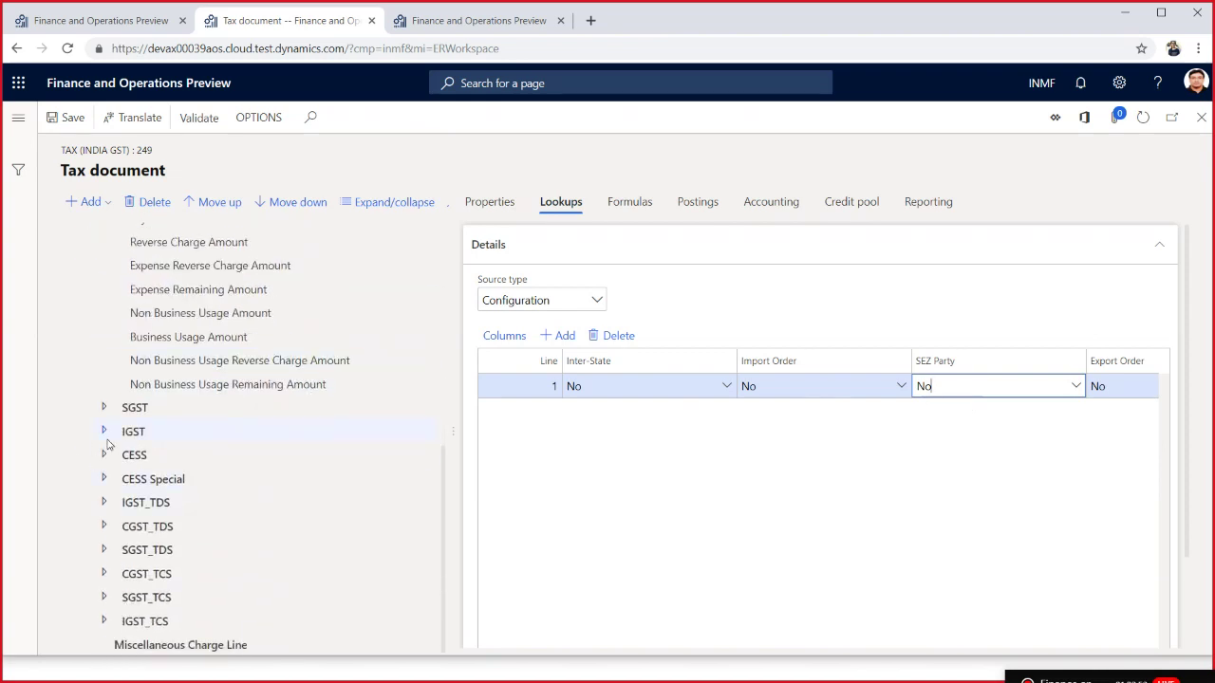
{"action": "left_click", "coordinate": [142, 435]}
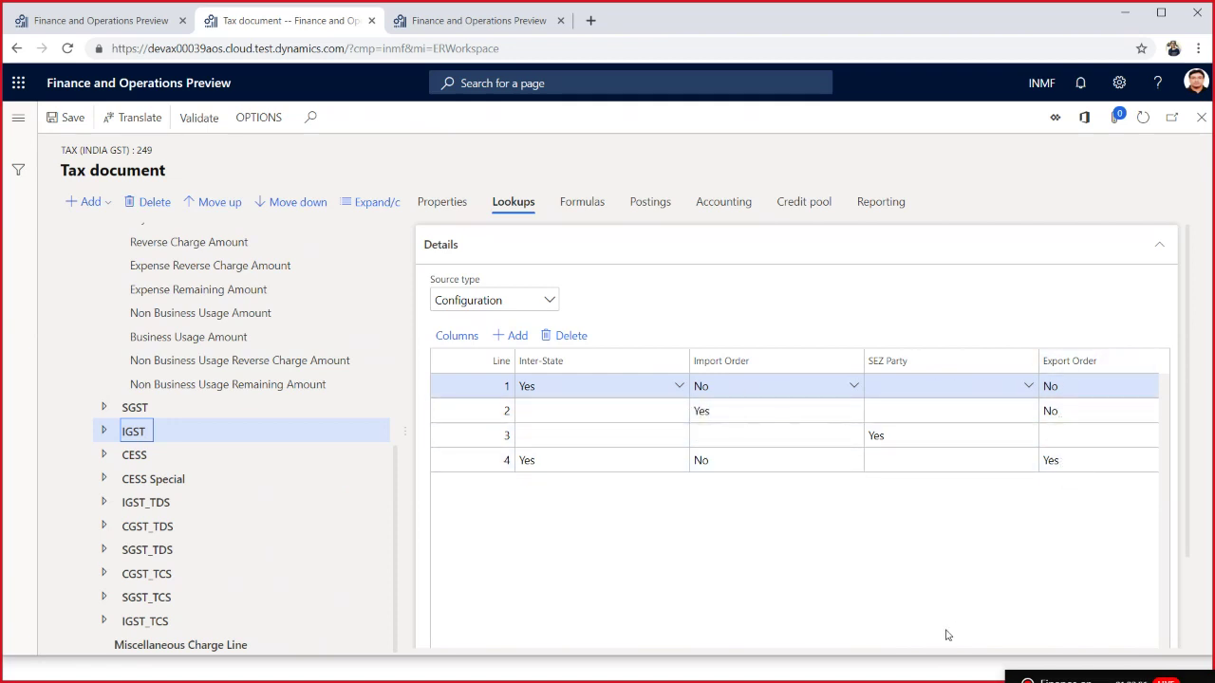
{"action": "left_click", "coordinate": [897, 440]}
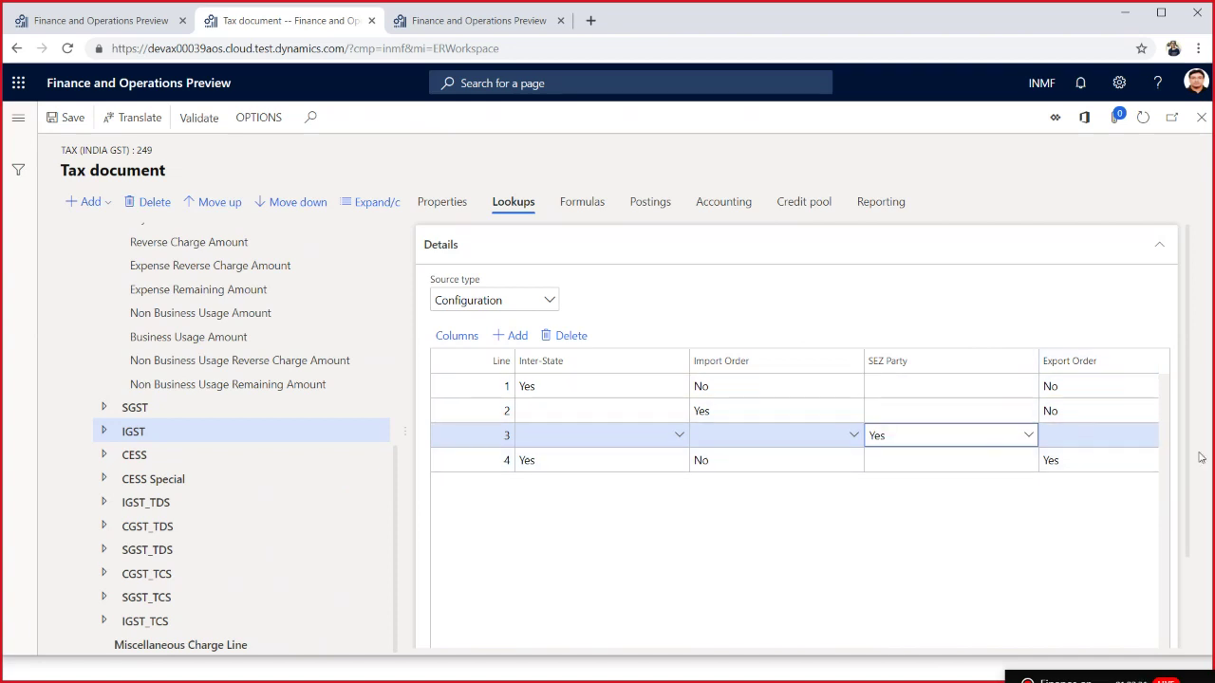
{"action": "scroll", "coordinate": [1190, 469], "scroll_direction": "down", "scroll_amount": 2}
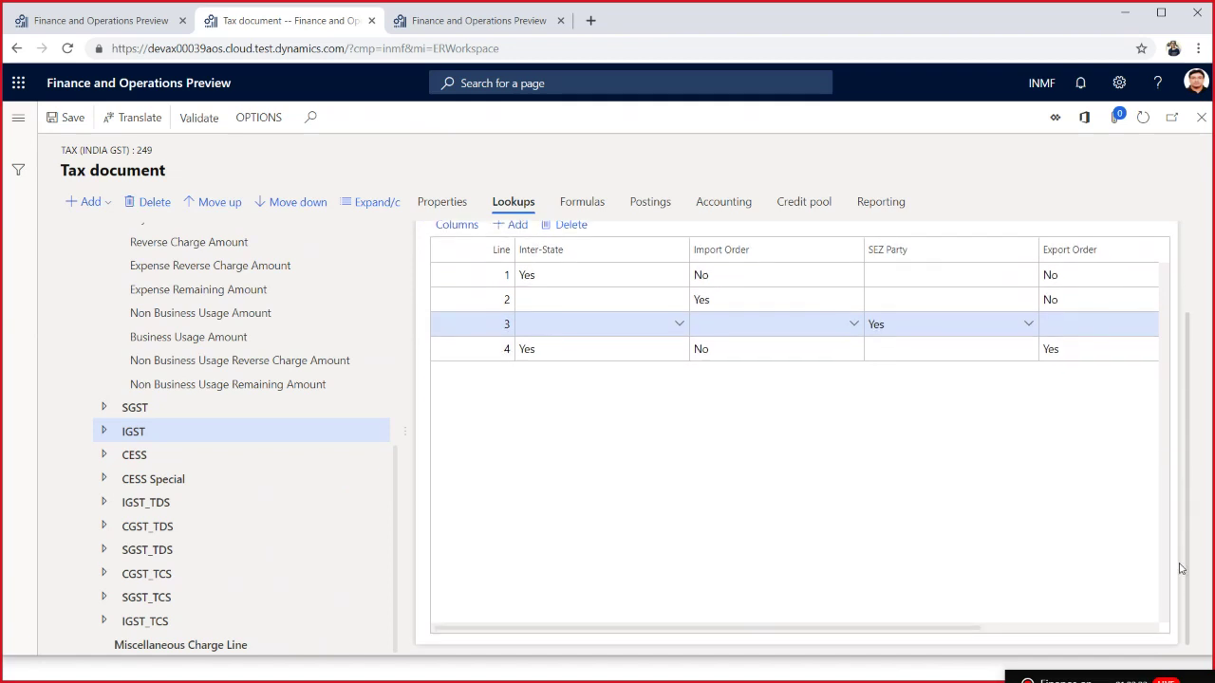
{"action": "left_click_drag", "start_coordinate": [949, 635], "coordinate": [1119, 633]}
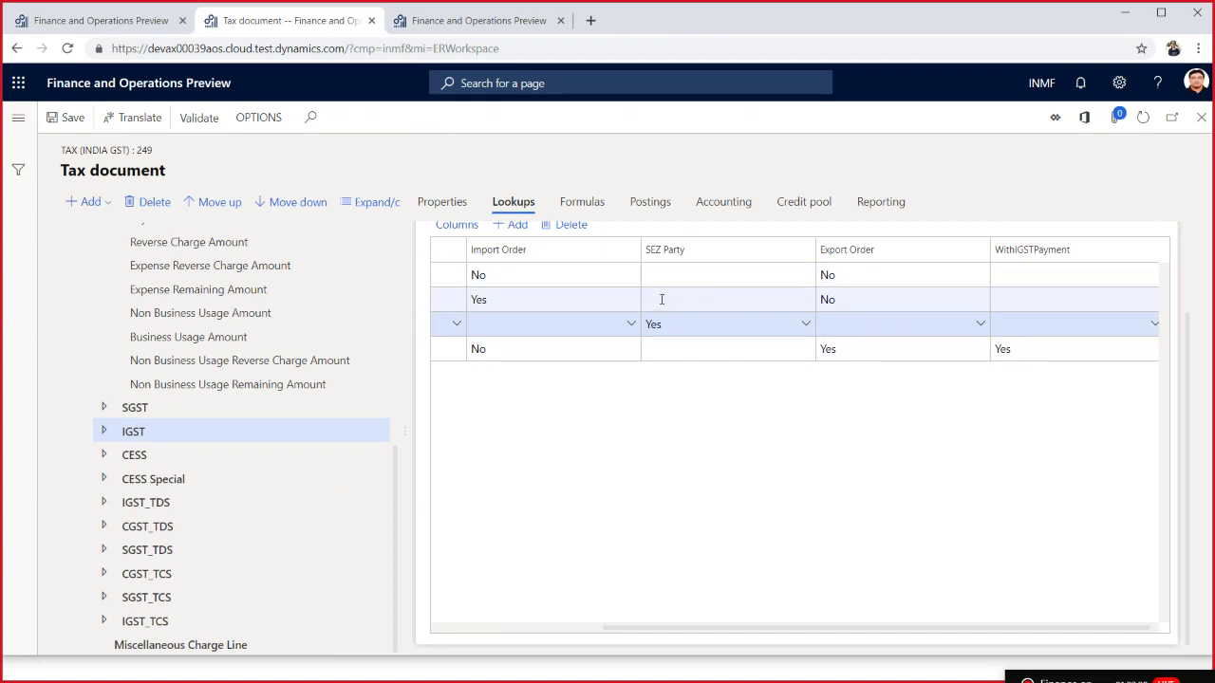
{"action": "left_click", "coordinate": [1046, 325]}
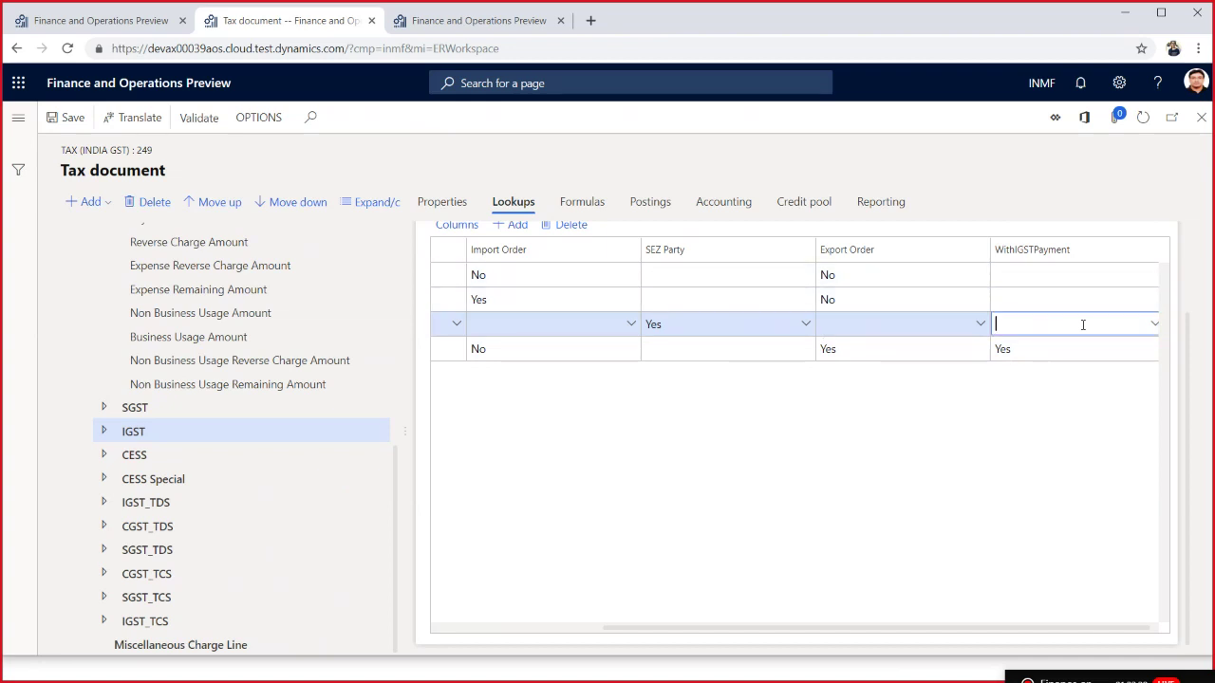
{"action": "left_click", "coordinate": [1154, 327]}
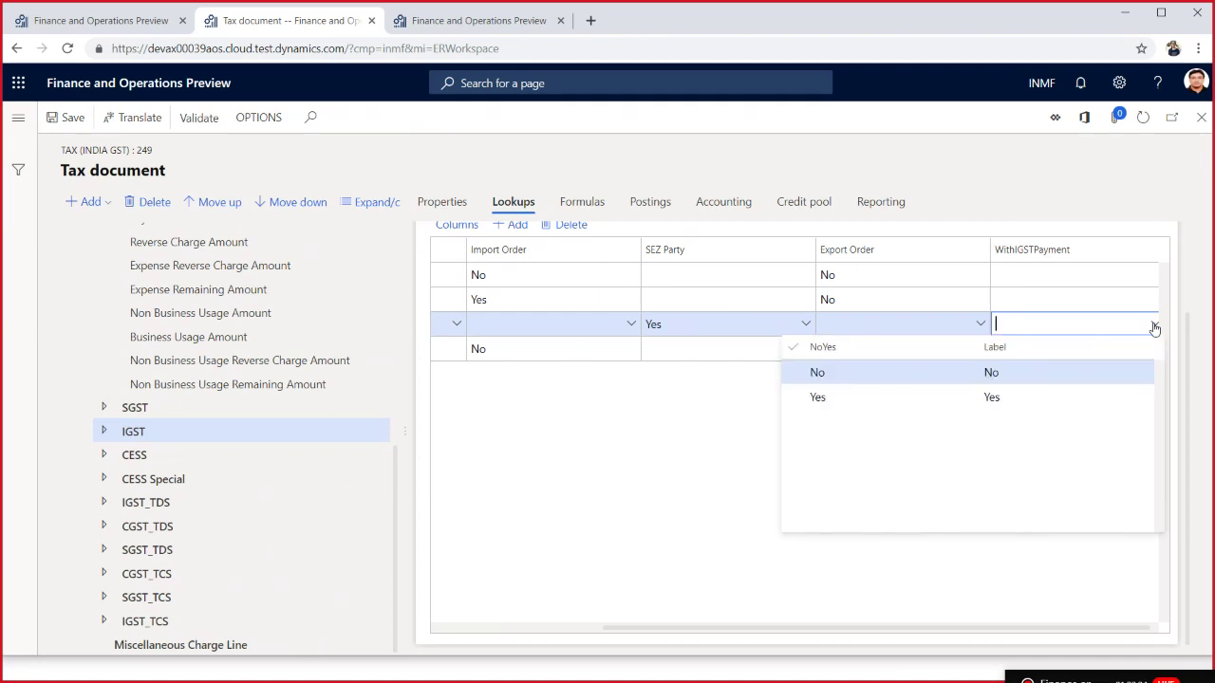
{"action": "left_click", "coordinate": [816, 400]}
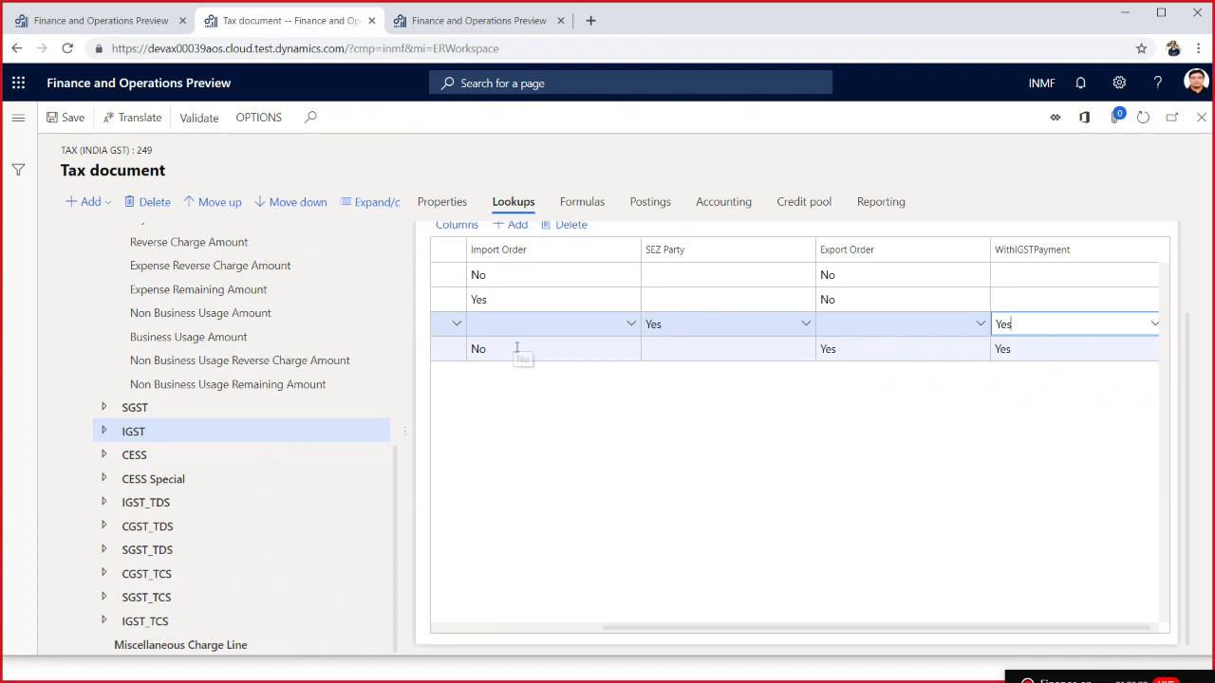
{"action": "left_click", "coordinate": [874, 349]}
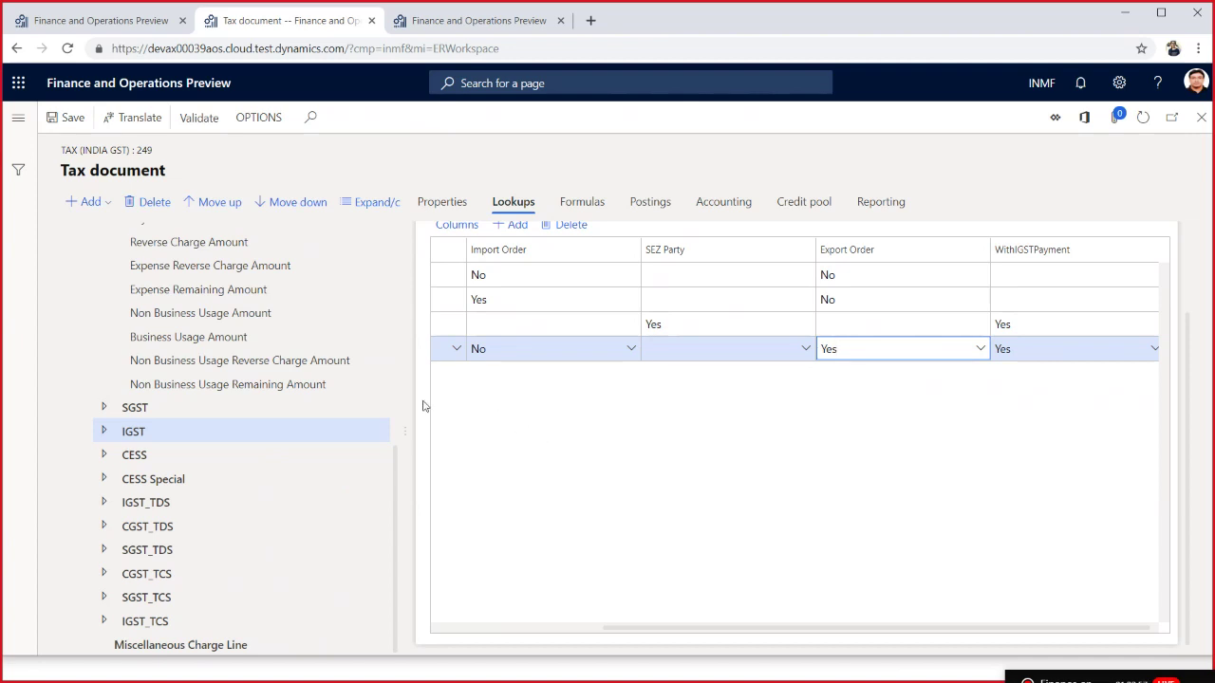
- Review the IGST posting profiles and examine the debit and credit details of the Sales Invoice - SEZ profile
{"action": "left_click", "coordinate": [650, 202]}
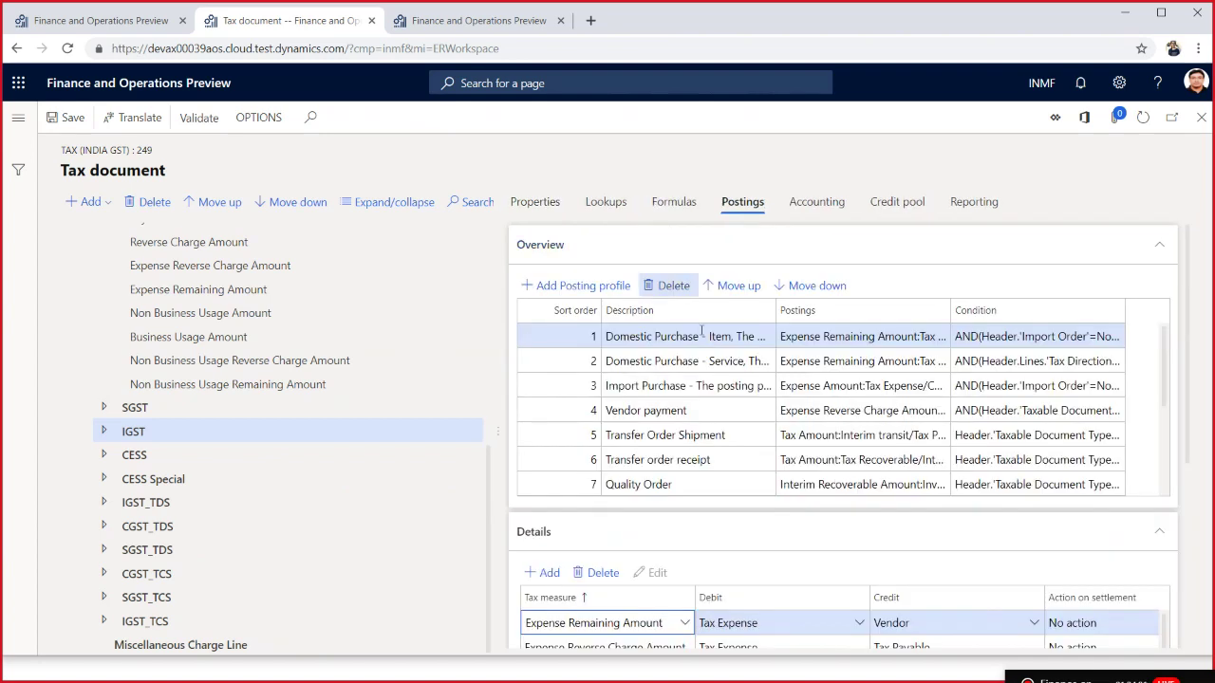
{"action": "scroll", "coordinate": [702, 388], "scroll_direction": "down", "scroll_amount": 3}
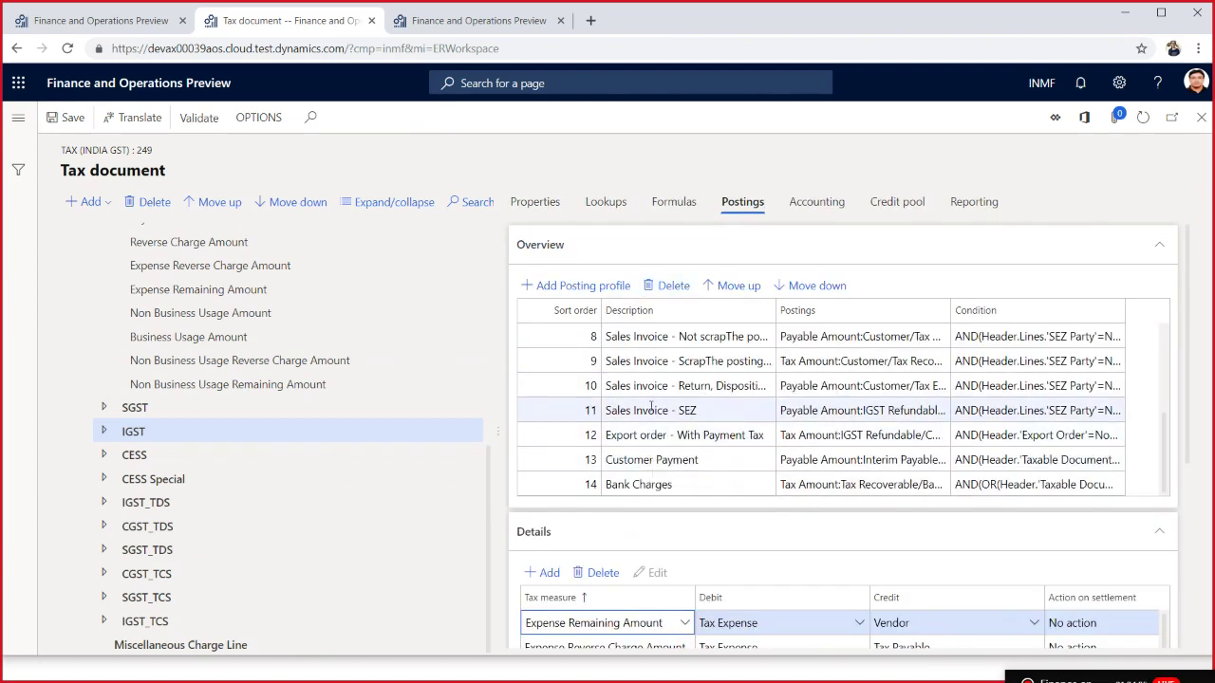
{"action": "scroll", "coordinate": [734, 406], "scroll_direction": "up", "scroll_amount": 3}
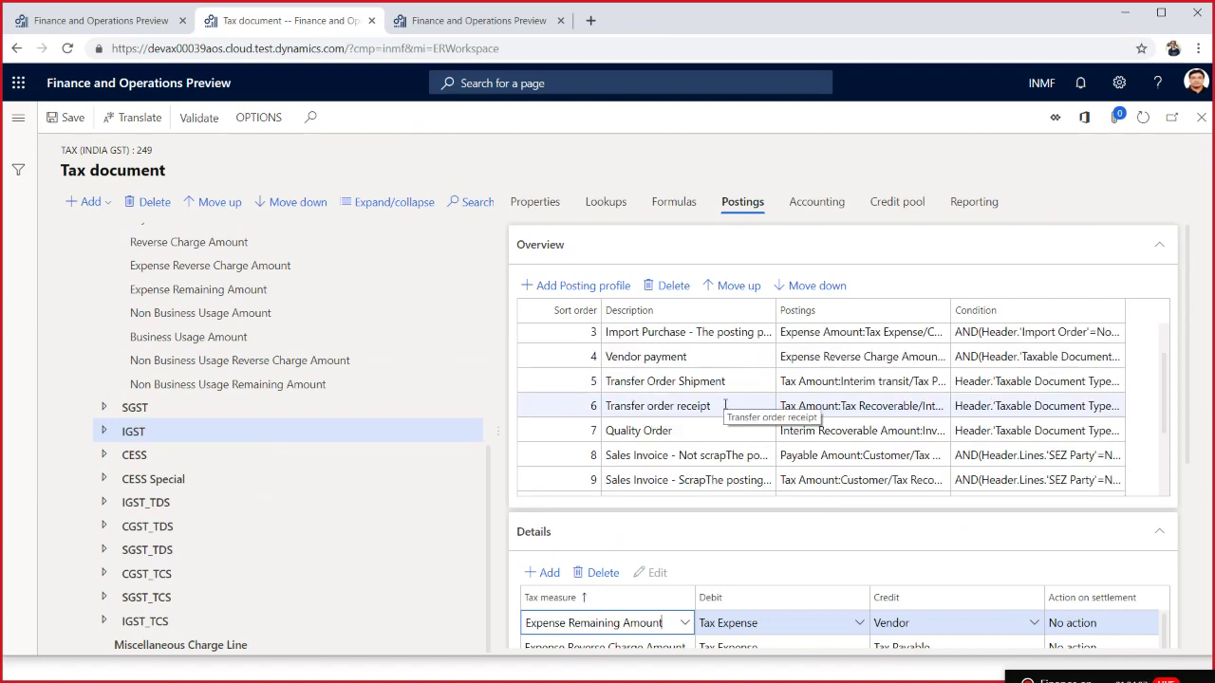
{"action": "scroll", "coordinate": [726, 405], "scroll_direction": "down", "scroll_amount": 3}
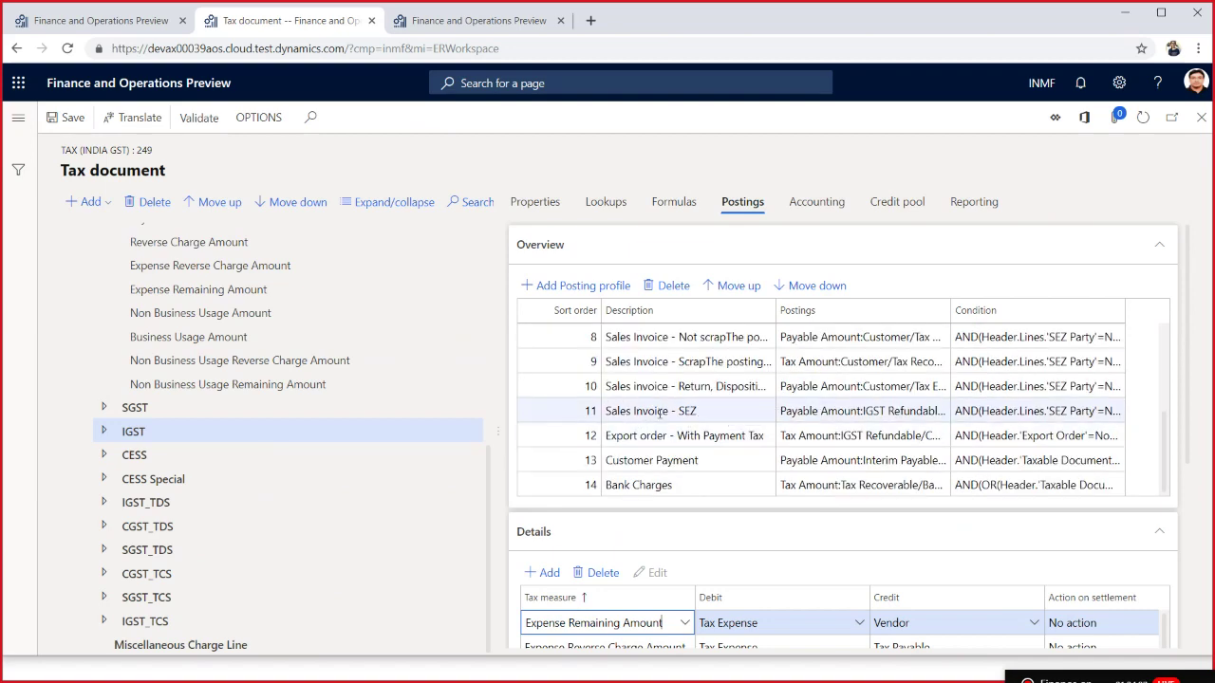
{"action": "left_click", "coordinate": [687, 410]}
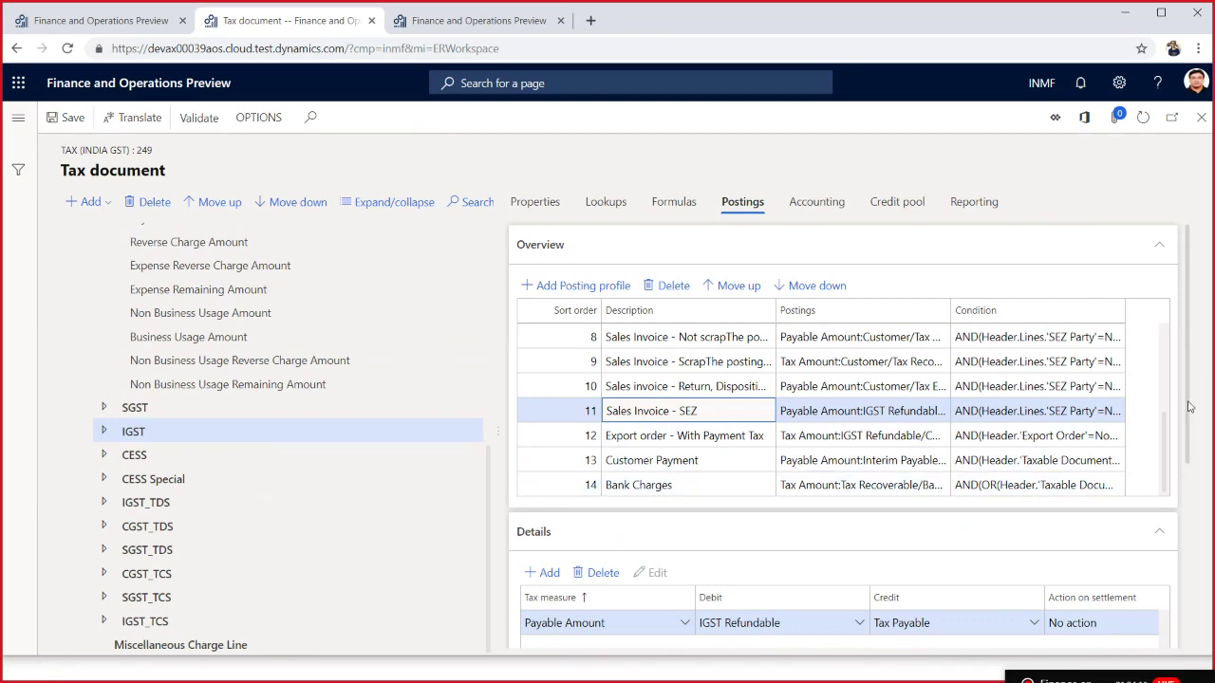
{"action": "left_click_drag", "start_coordinate": [1190, 403], "coordinate": [1192, 432]}
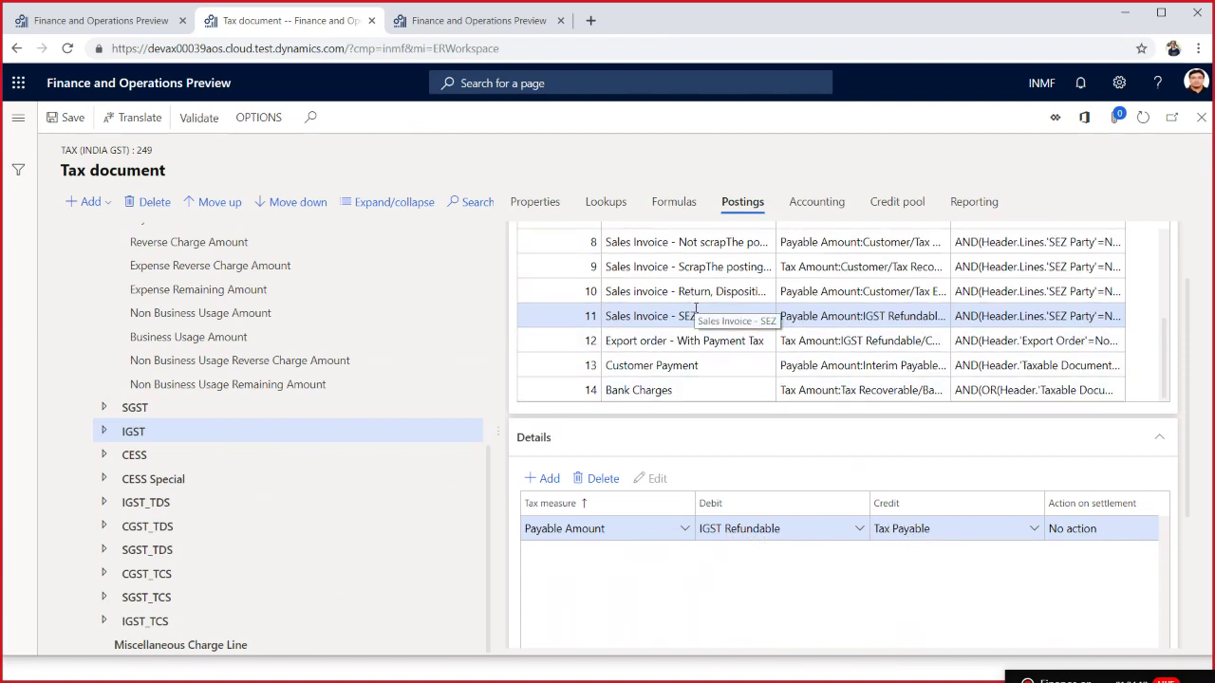
- Examine the posting details and condition of the Export order - With Payment Tax profile for IGST
{"action": "scroll", "coordinate": [695, 313], "scroll_direction": "up", "scroll_amount": 4}
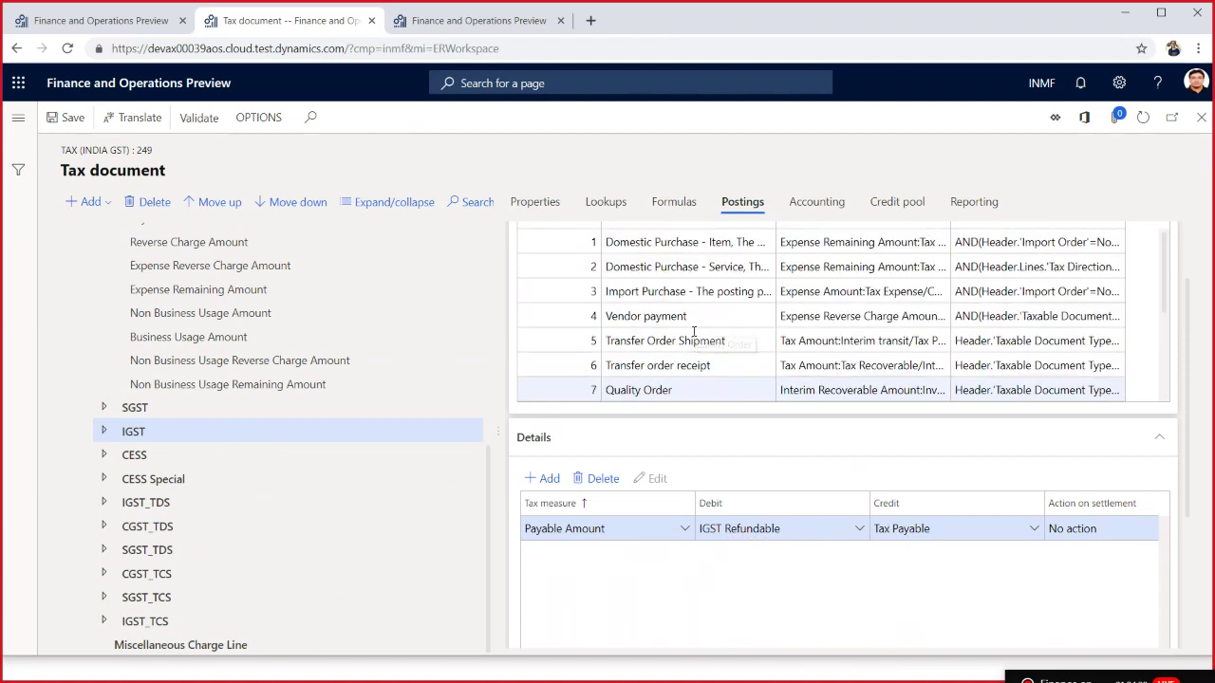
{"action": "scroll", "coordinate": [693, 331], "scroll_direction": "down", "scroll_amount": 3}
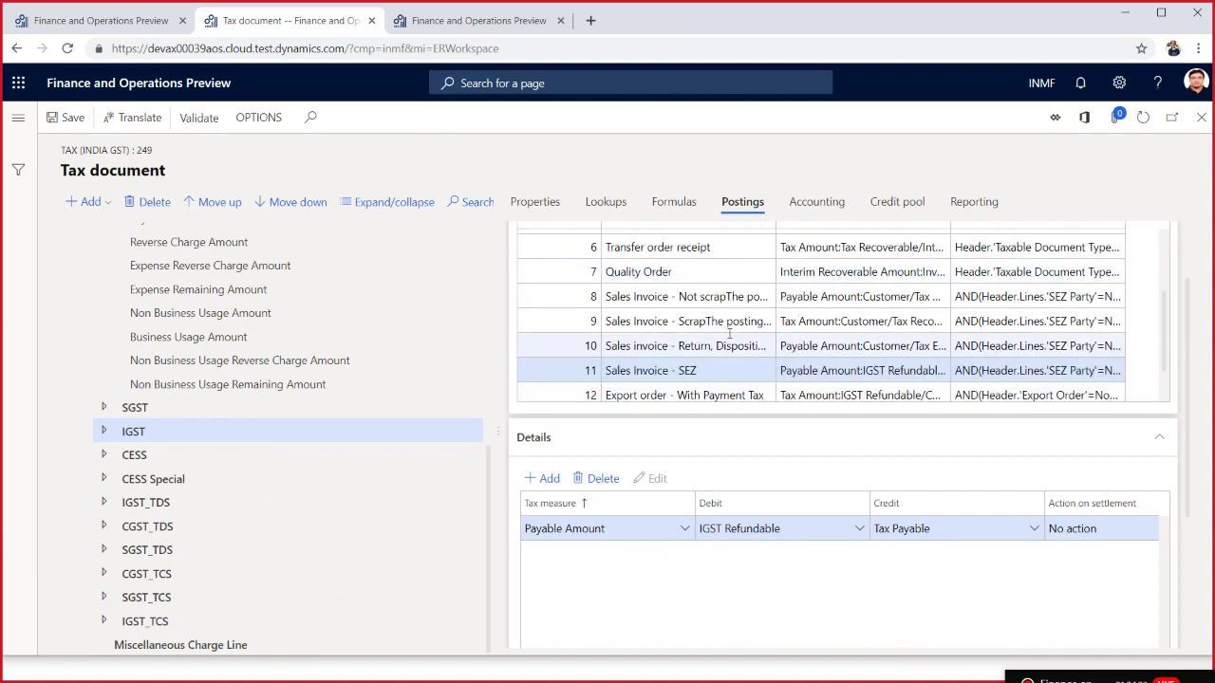
{"action": "left_click", "coordinate": [703, 346]}
{"action": "scroll", "coordinate": [710, 321], "scroll_direction": "down", "scroll_amount": 1}
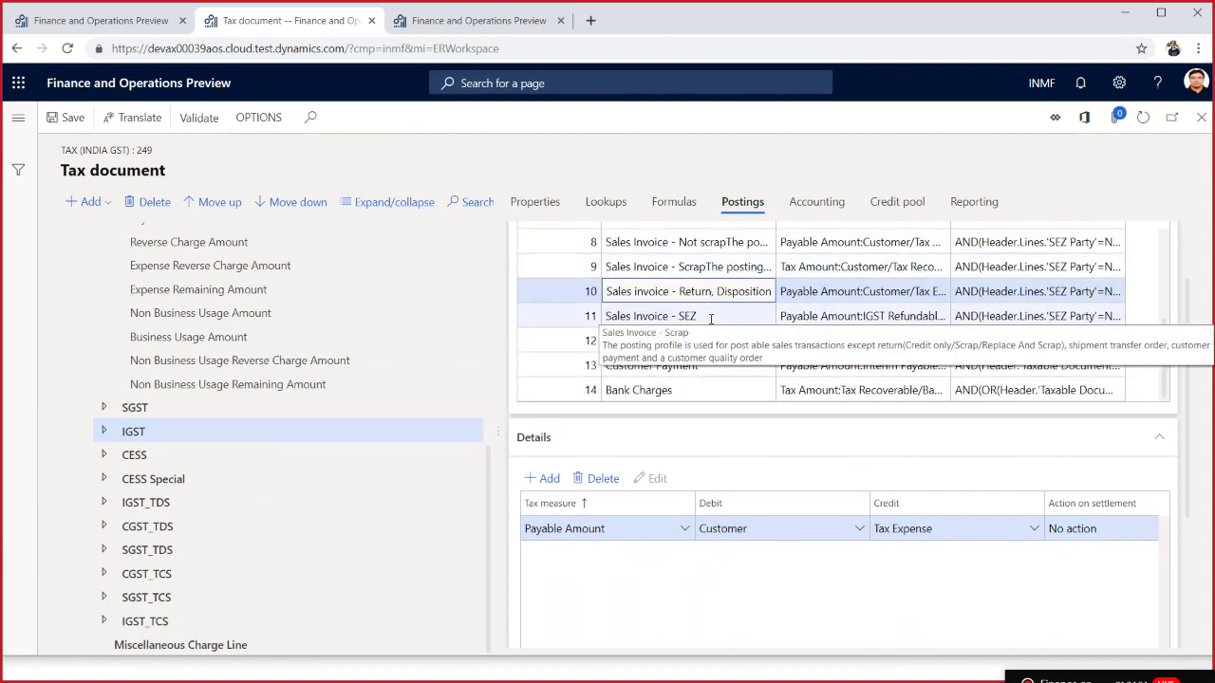
{"action": "left_click", "coordinate": [674, 340]}
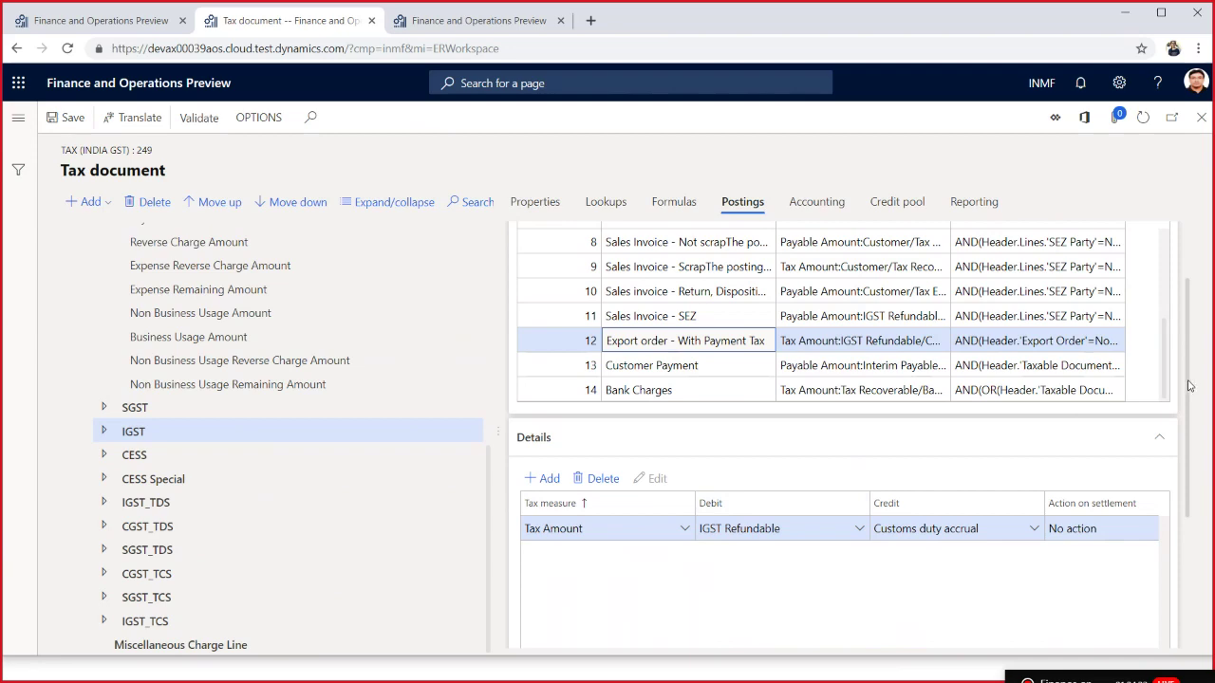
{"action": "scroll", "coordinate": [1186, 389], "scroll_direction": "down", "scroll_amount": 2}
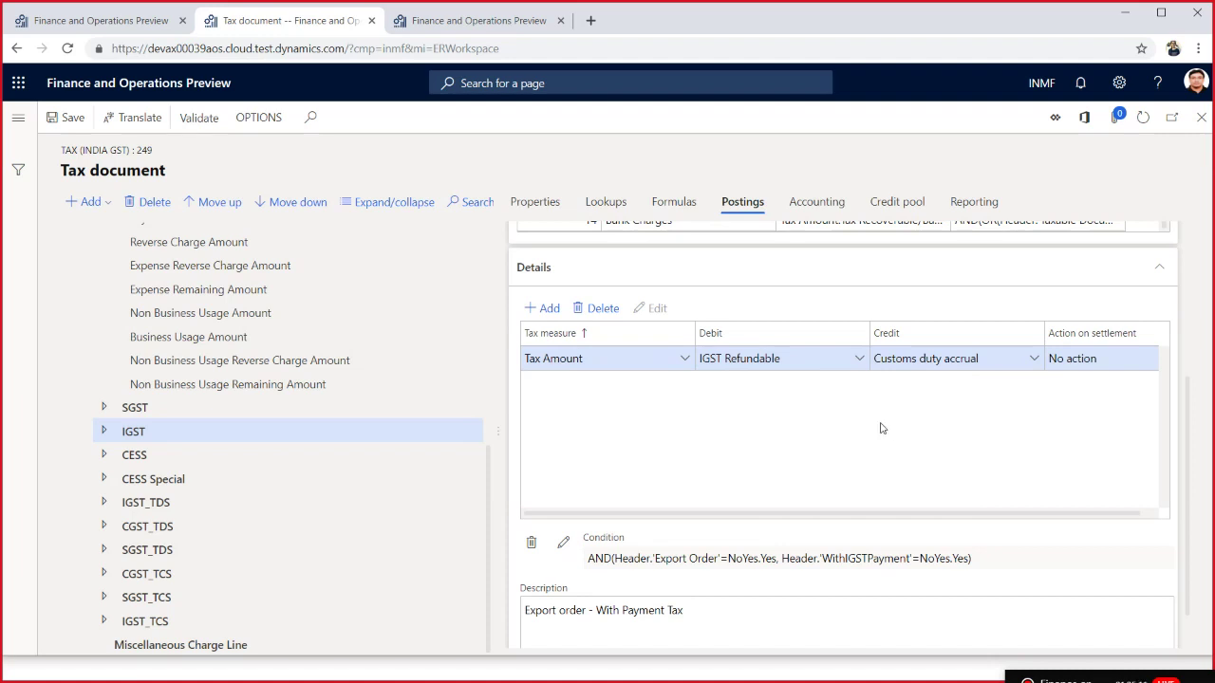
{"action": "scroll", "coordinate": [882, 428], "scroll_direction": "right", "scroll_amount": 1}
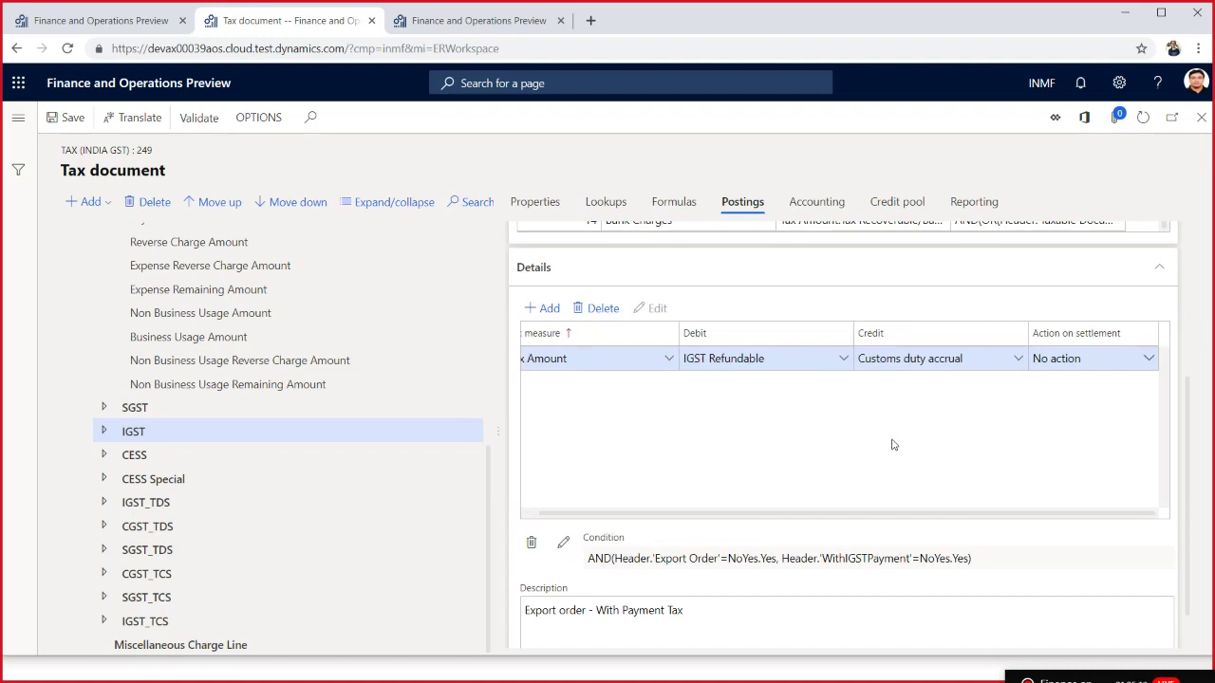
{"action": "scroll", "coordinate": [892, 444], "scroll_direction": "left", "scroll_amount": 1}
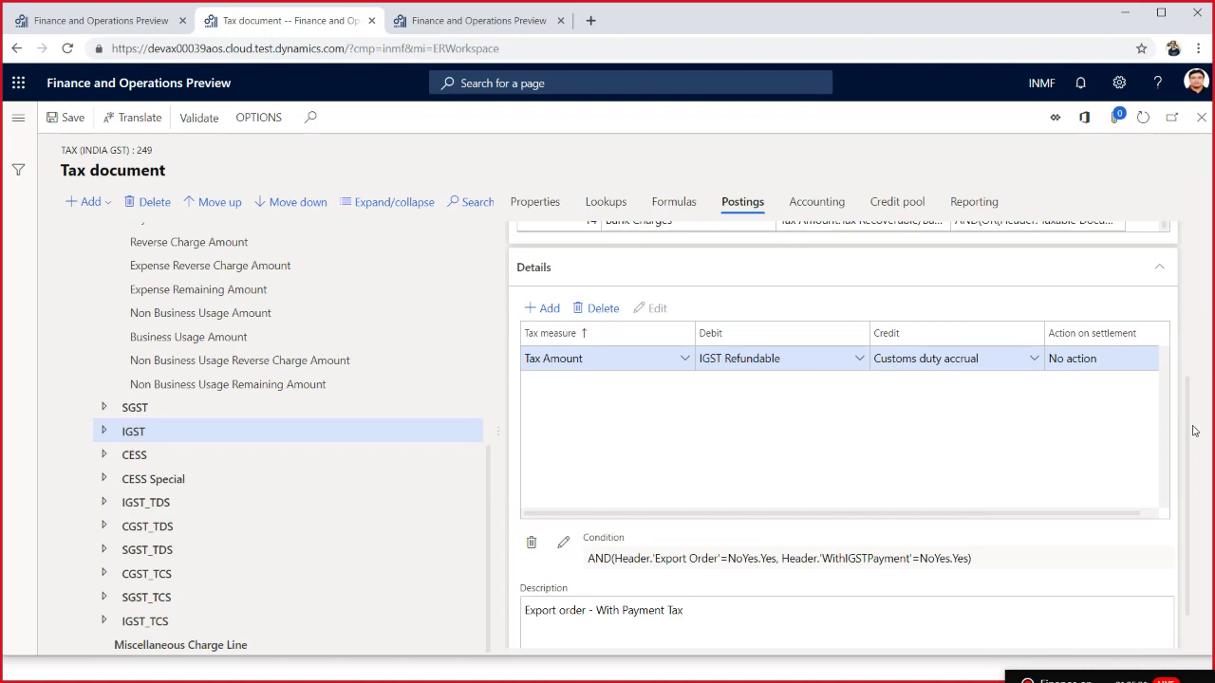
- Examine the debit and credit details and the condition of the Bank Charges posting profile for IGST
{"action": "scroll", "coordinate": [1189, 436], "scroll_direction": "up", "scroll_amount": 2}
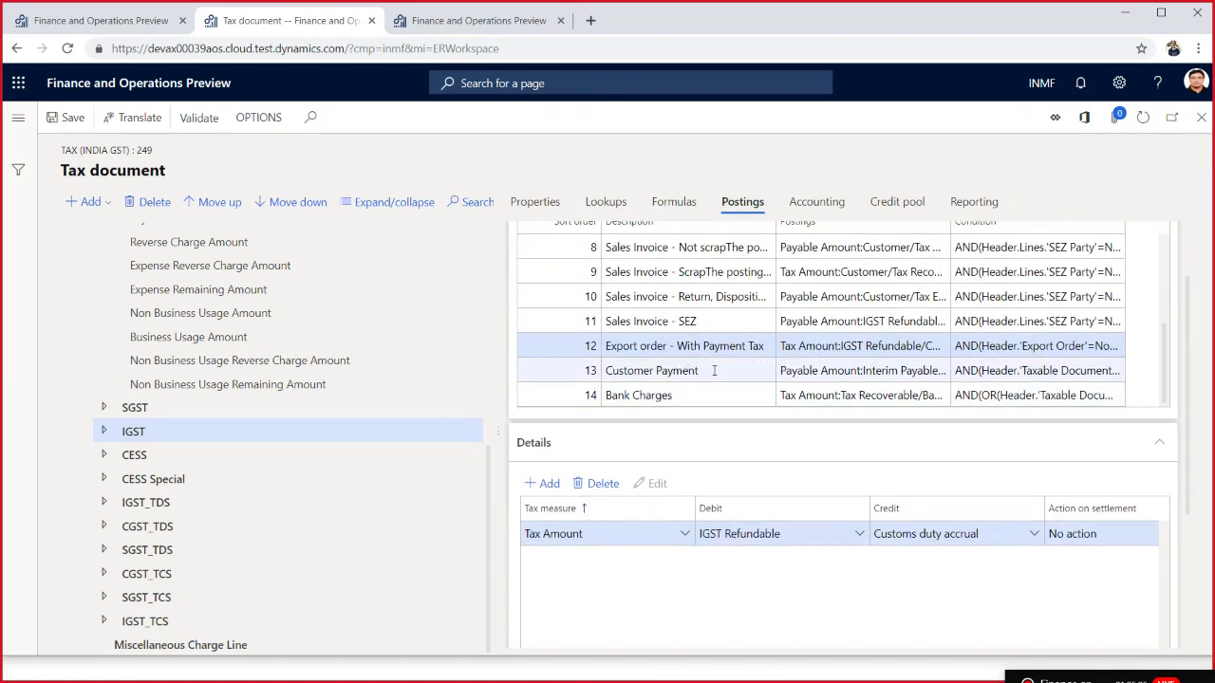
{"action": "left_click", "coordinate": [684, 392]}
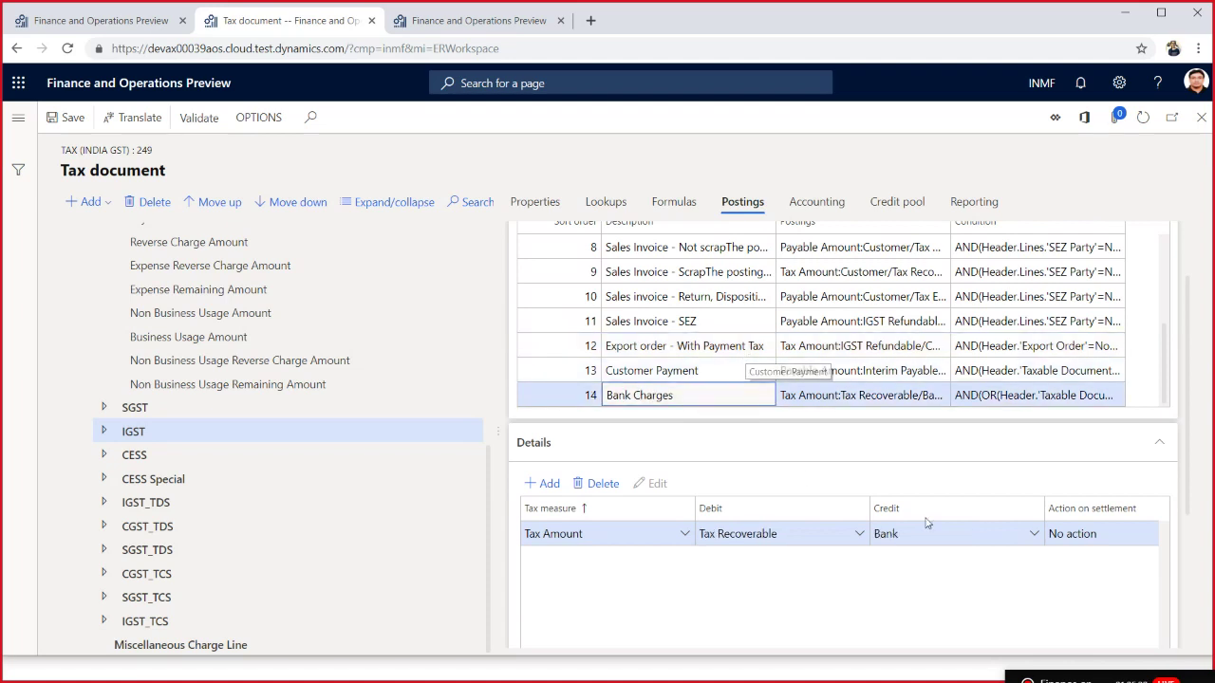
{"action": "left_click_drag", "start_coordinate": [1186, 403], "coordinate": [1198, 473]}
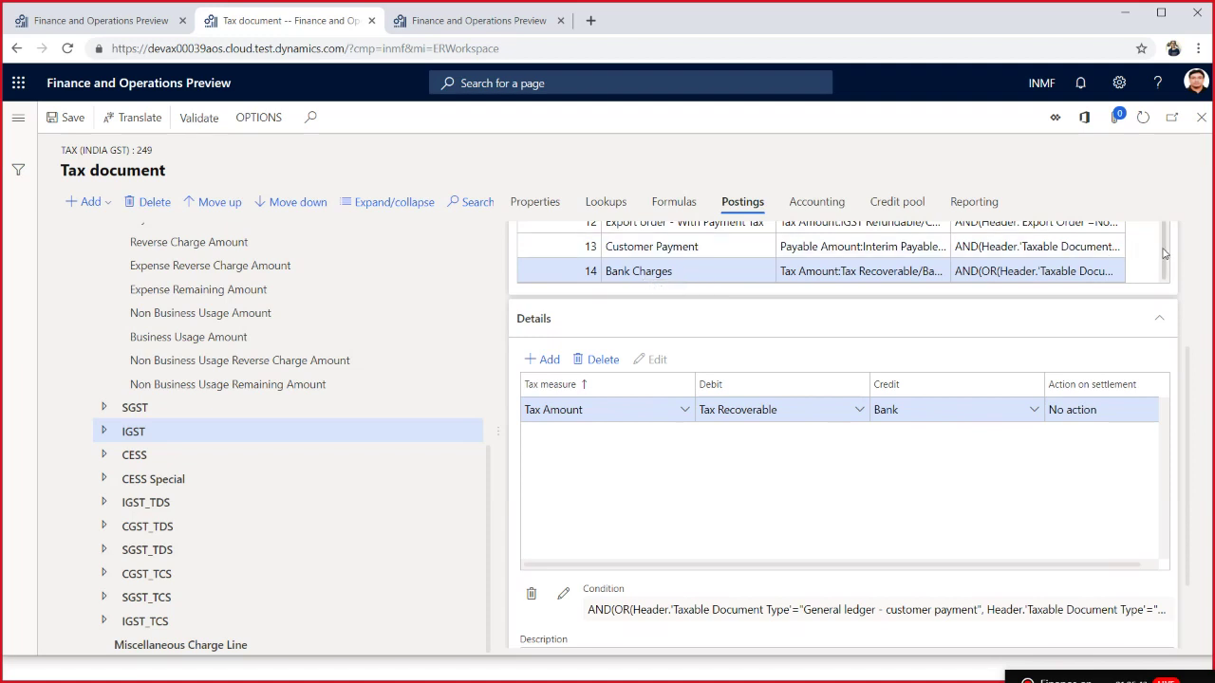
{"action": "left_click", "coordinate": [720, 269]}
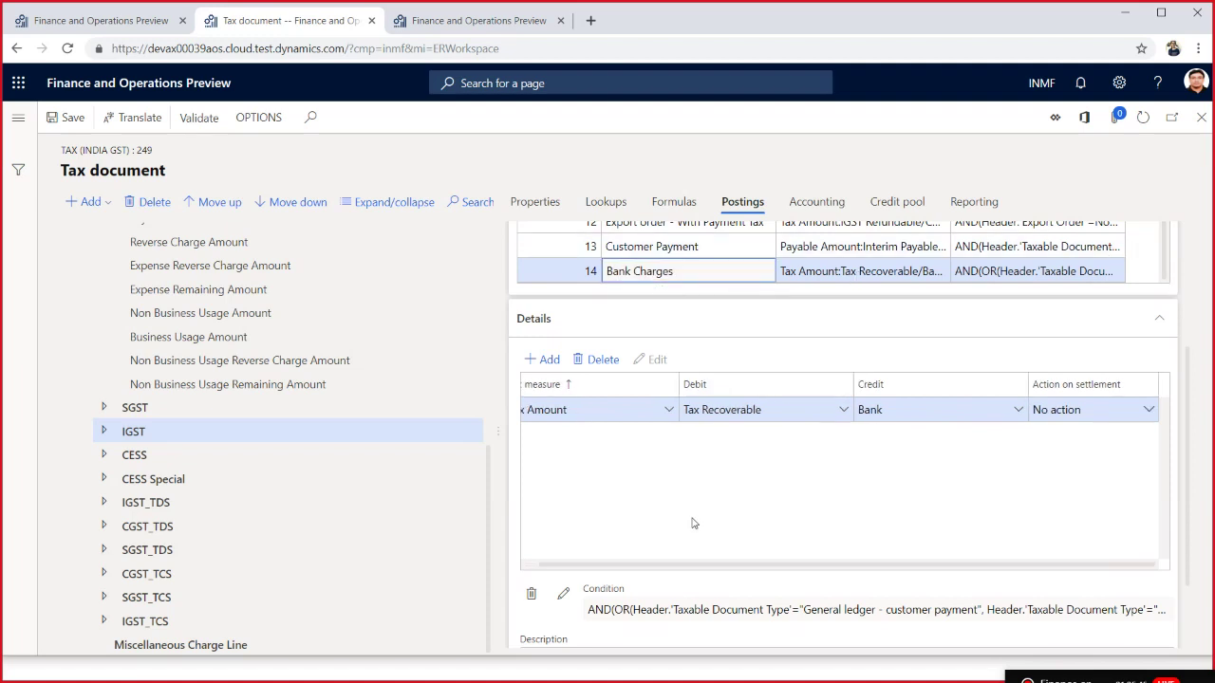
{"action": "scroll", "coordinate": [1192, 383], "scroll_direction": "down", "scroll_amount": 1}
{"action": "scroll", "coordinate": [1189, 422], "scroll_direction": "up", "scroll_amount": 2}
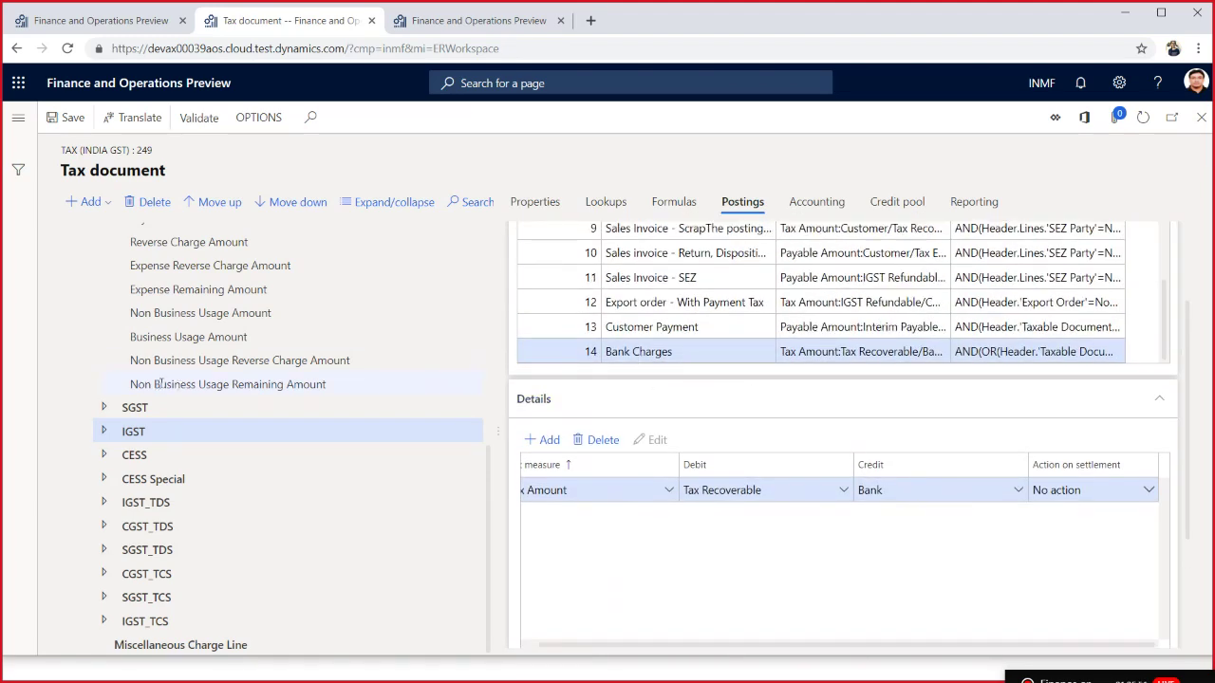
- In the CGST postings, compare the debit and credit accounts of the Bank Charges - Vendor Payment and Bank charges - Customer Payment Received profiles
{"action": "scroll", "coordinate": [162, 381], "scroll_direction": "up", "scroll_amount": 6}
{"action": "left_click", "coordinate": [144, 355]}
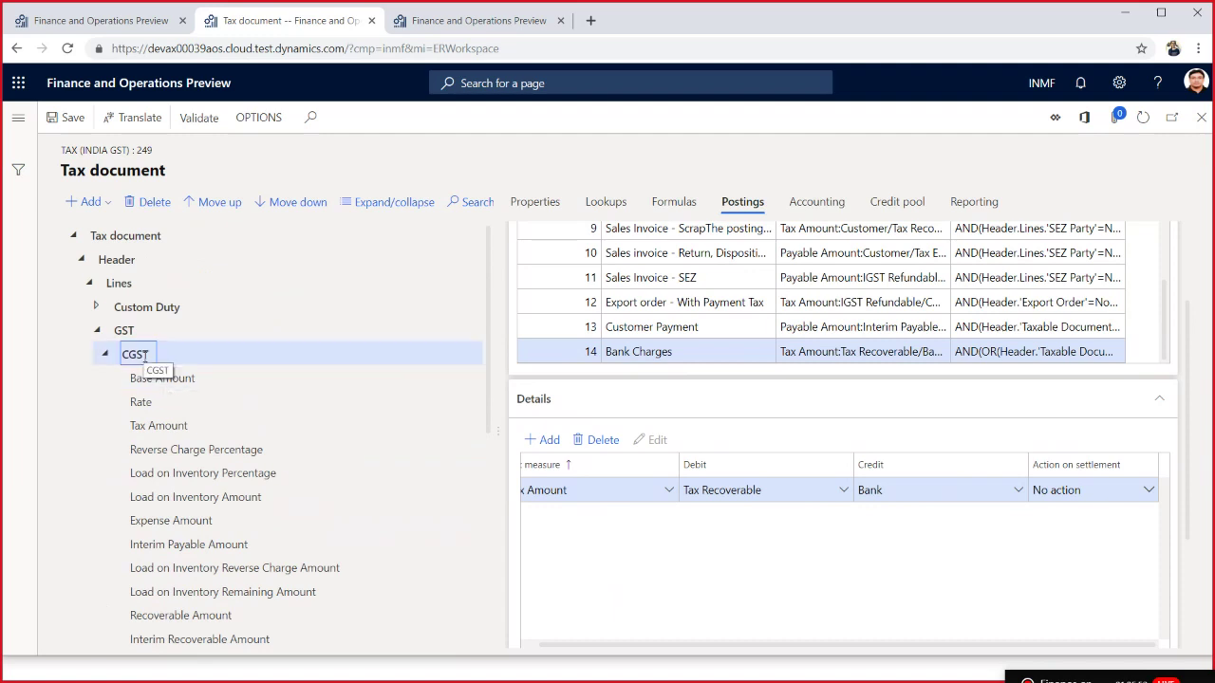
{"action": "scroll", "coordinate": [727, 285], "scroll_direction": "down", "scroll_amount": 2}
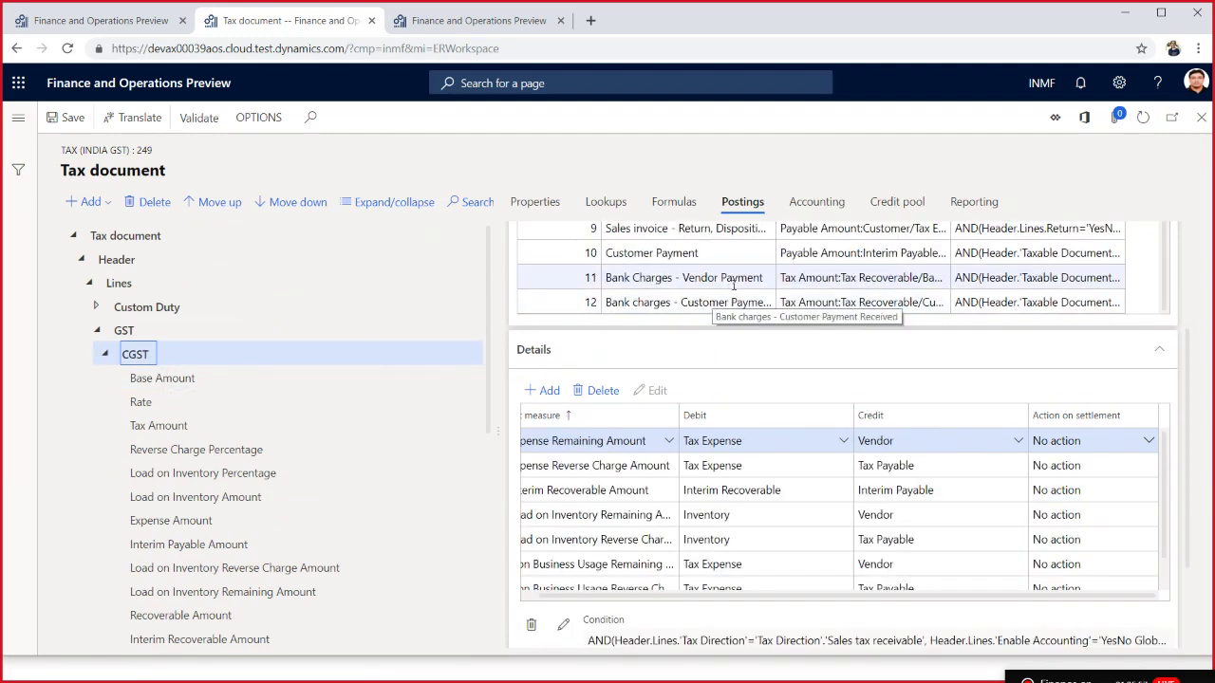
{"action": "left_click", "coordinate": [733, 280]}
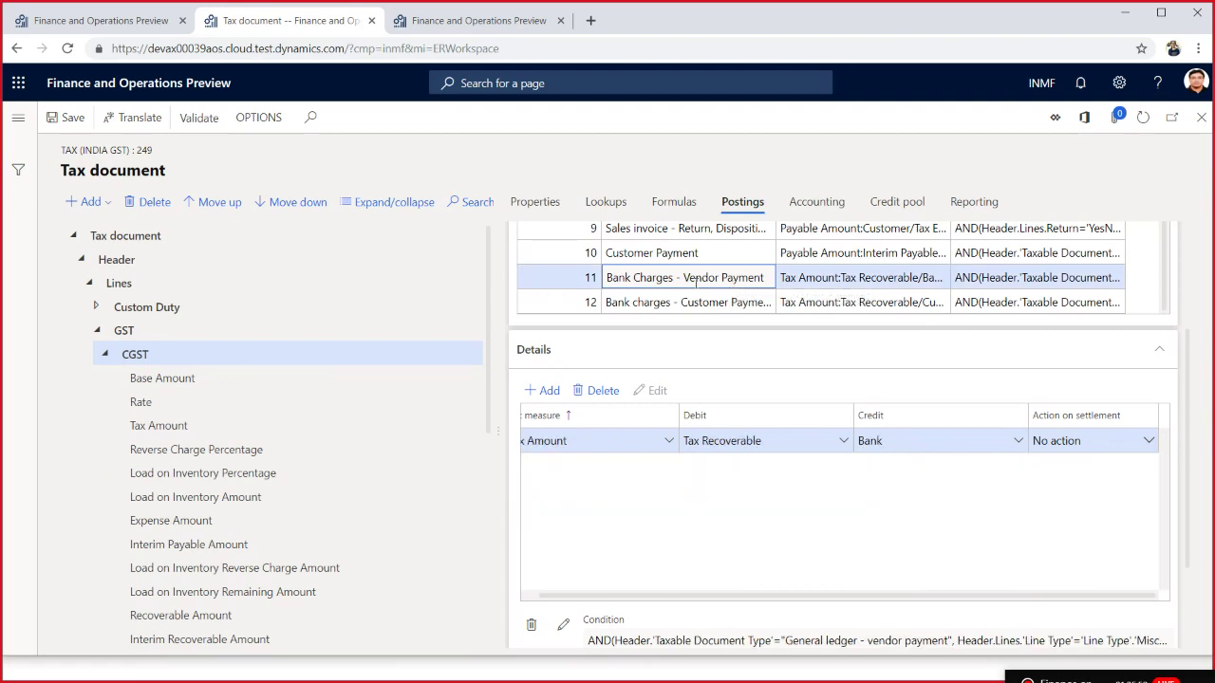
{"action": "left_click", "coordinate": [685, 304]}
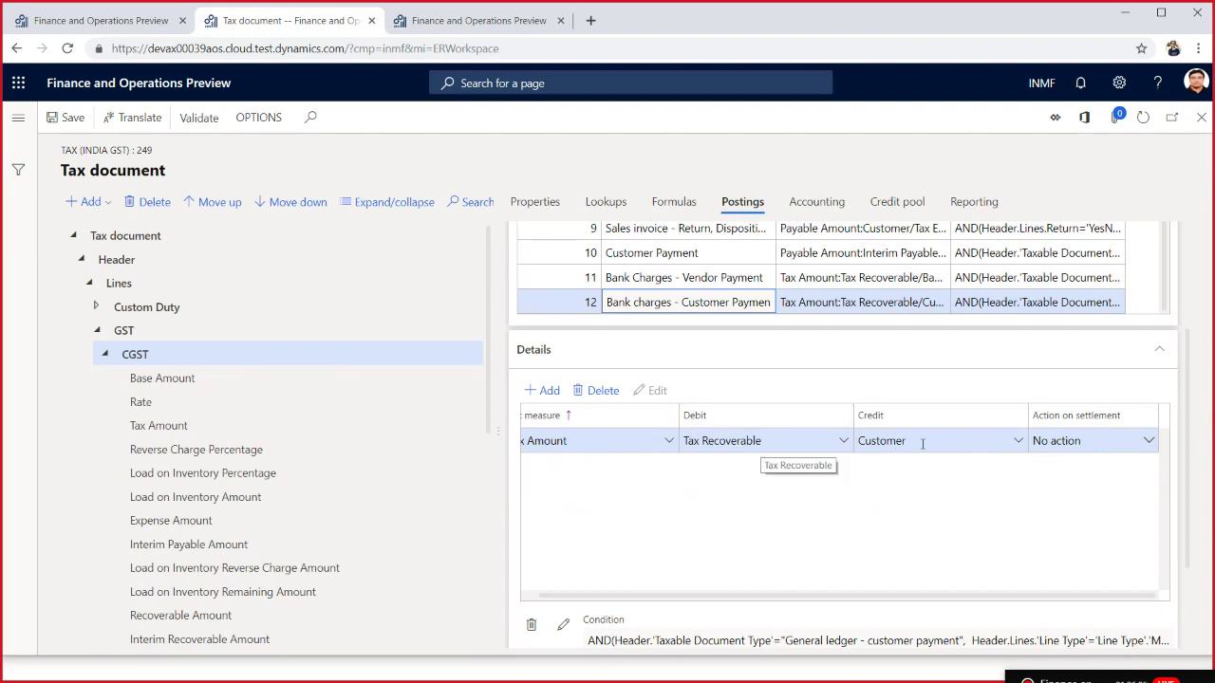
{"action": "left_click", "coordinate": [711, 278]}
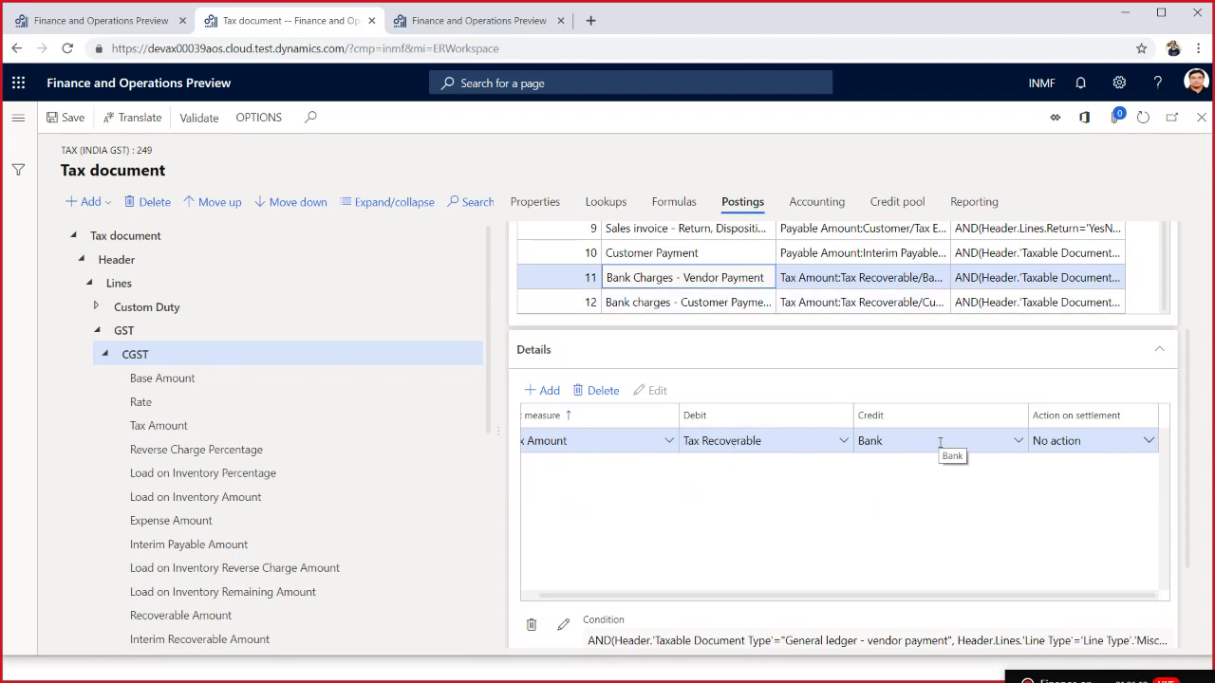
{"action": "left_click", "coordinate": [704, 302]}
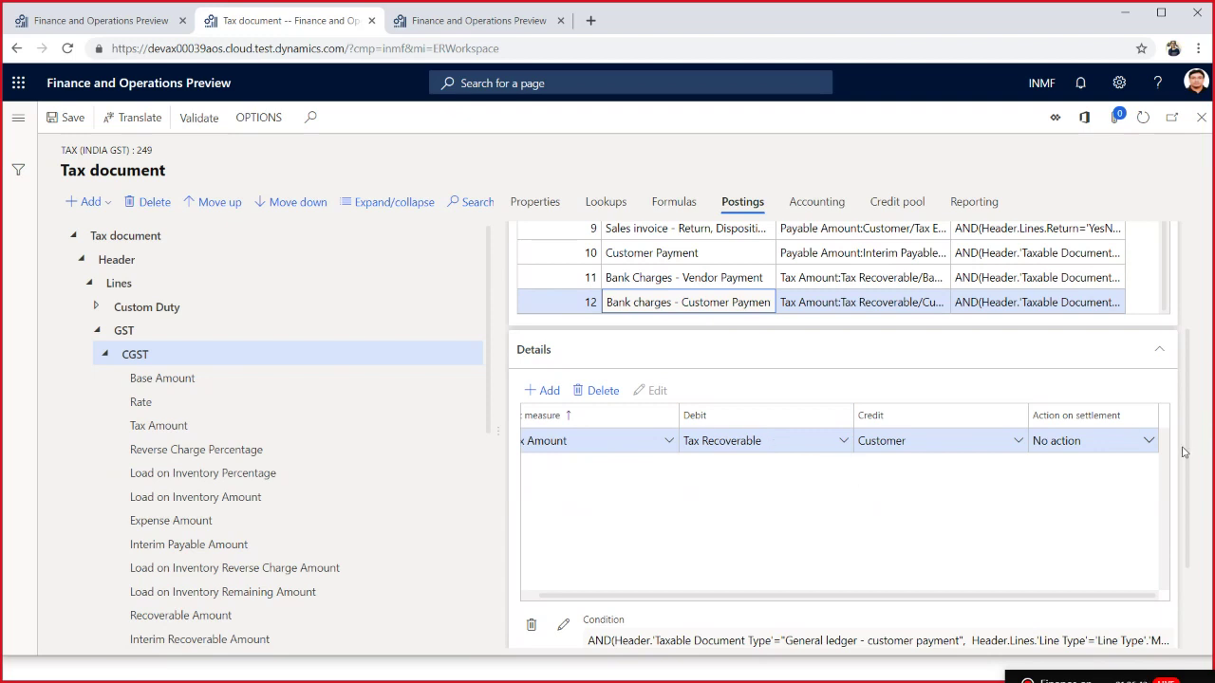
- Inspect the full condition formula of the CGST Bank charges - Customer Payment Received profile in the formula designer, leaving it unedited
{"action": "scroll", "coordinate": [1183, 453], "scroll_direction": "down", "scroll_amount": 3}
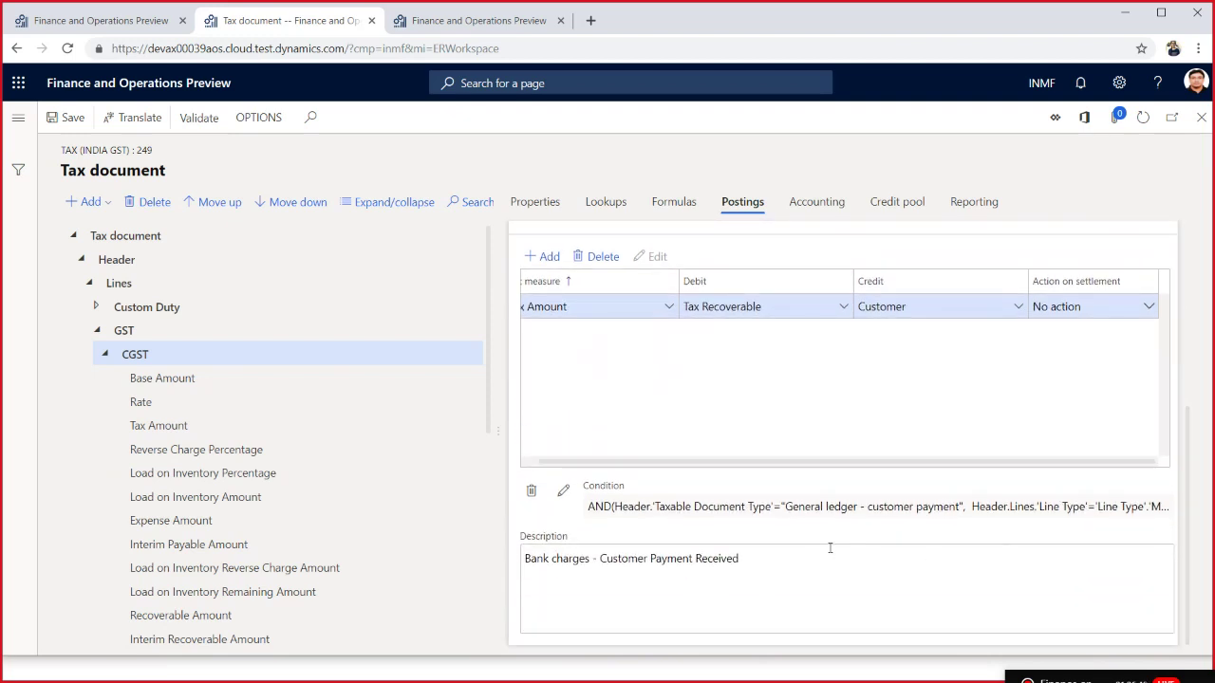
{"action": "left_click", "coordinate": [821, 506]}
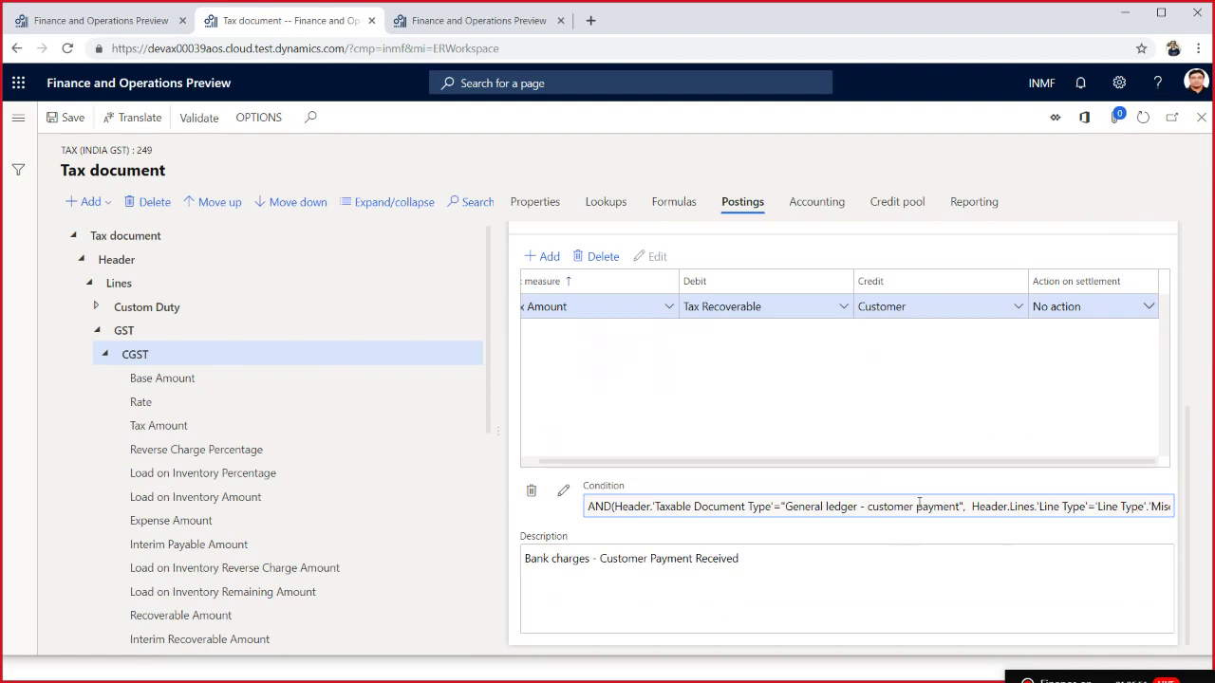
{"action": "left_click_drag", "start_coordinate": [922, 507], "coordinate": [911, 507]}
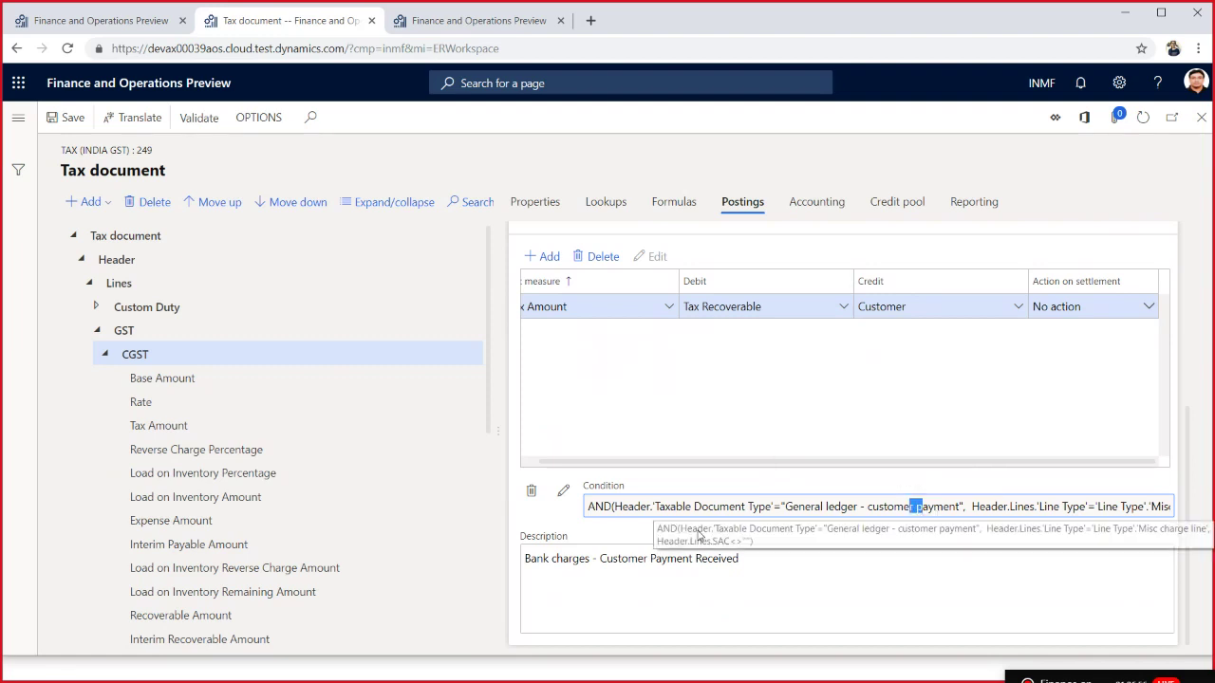
{"action": "left_click", "coordinate": [563, 490]}
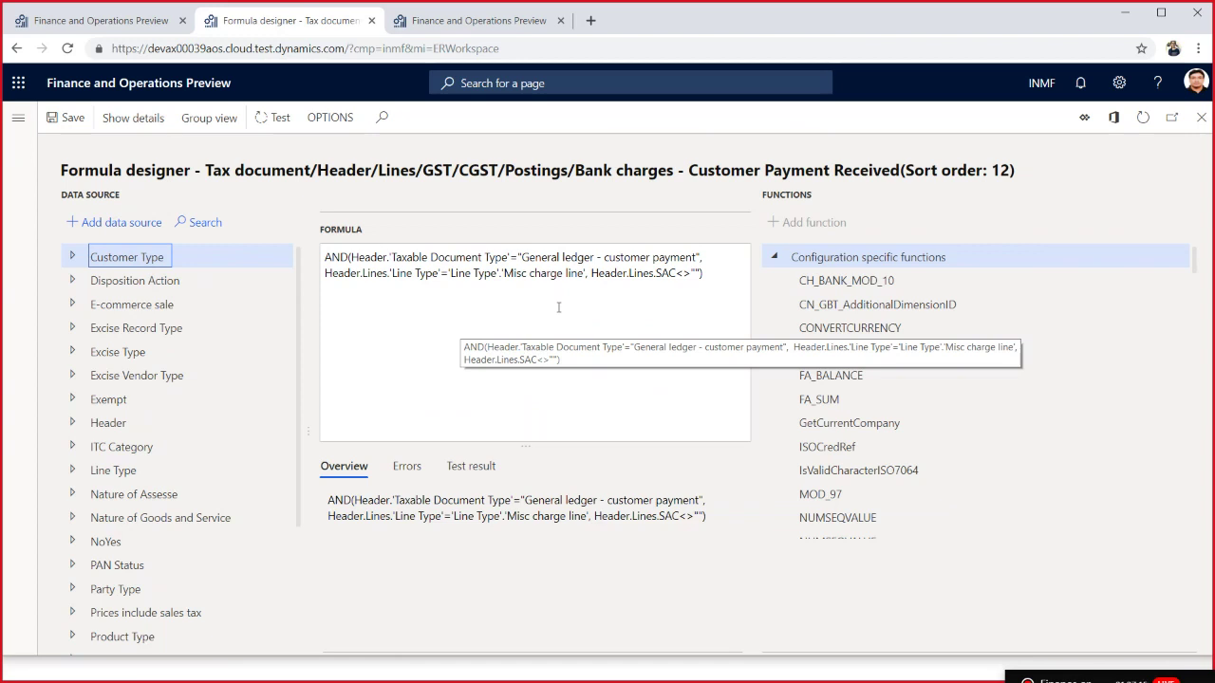
{"action": "left_click", "coordinate": [1201, 120]}
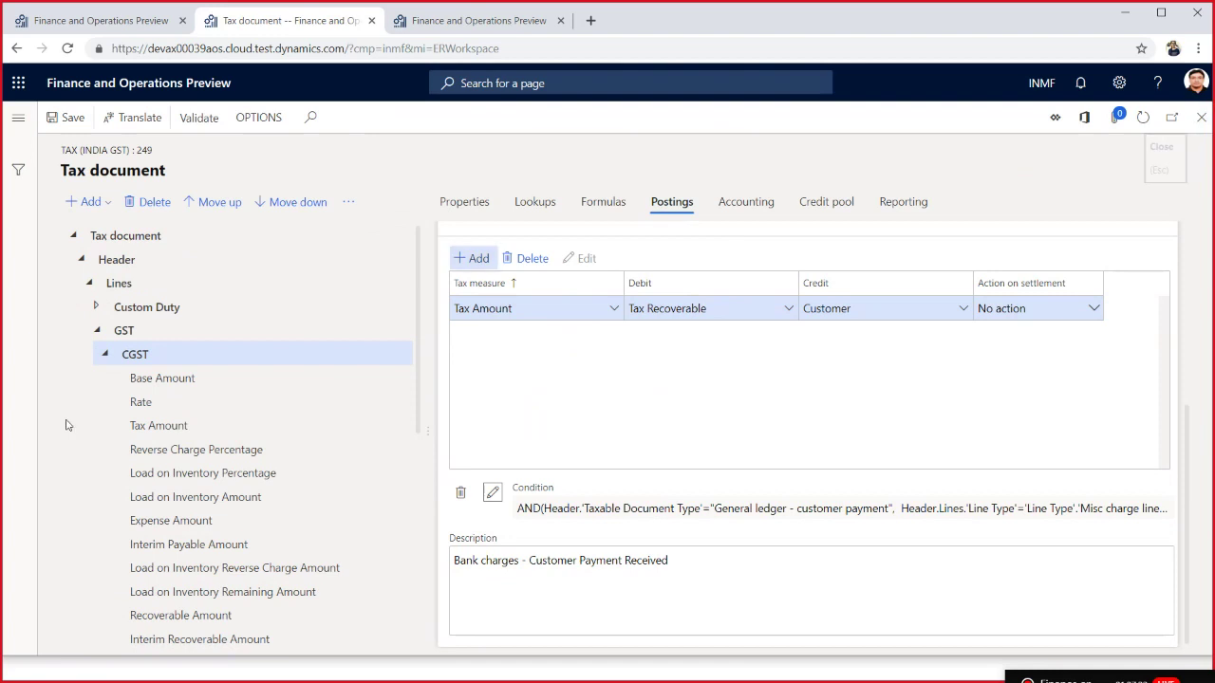
- Collapse CGST, expand the IGST_TDS component and review its properties and lookup settings
{"action": "left_click", "coordinate": [105, 355]}
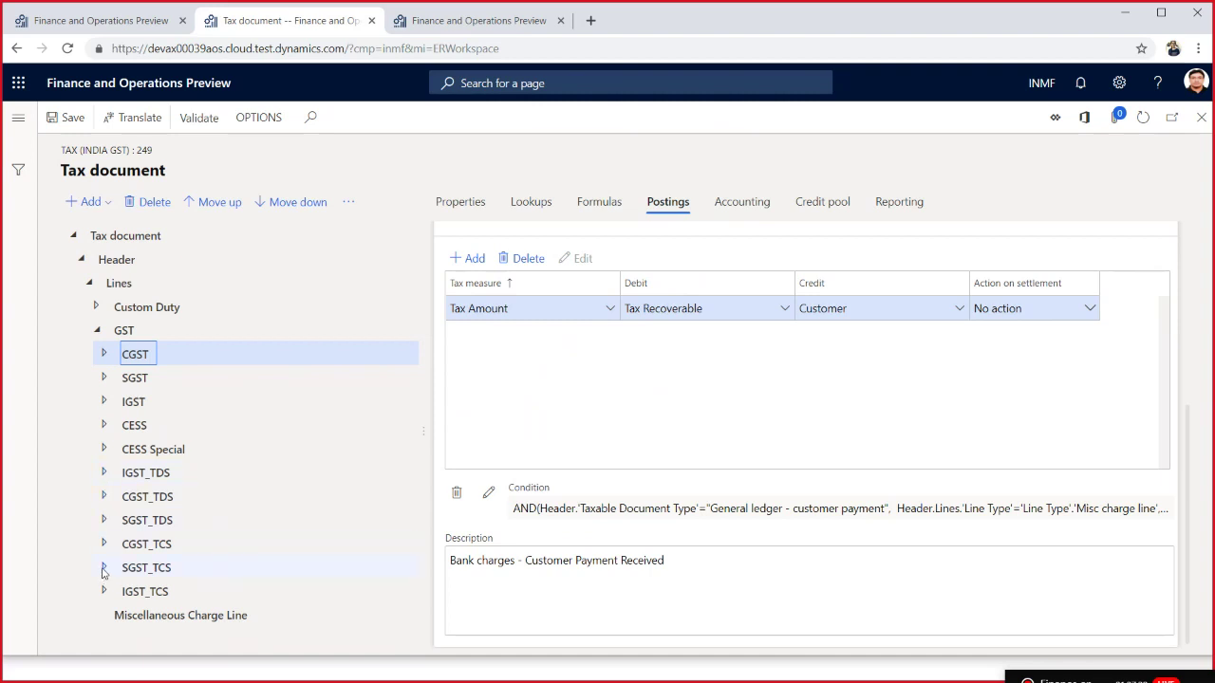
{"action": "left_click", "coordinate": [104, 473]}
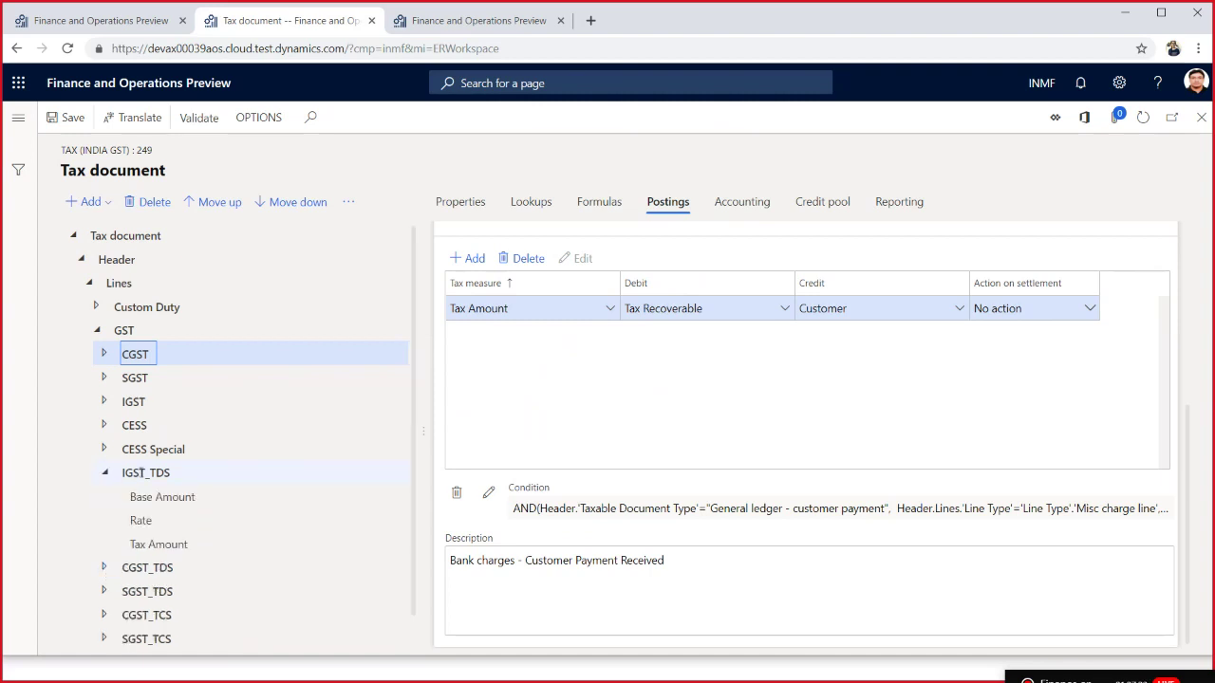
{"action": "left_click", "coordinate": [142, 472]}
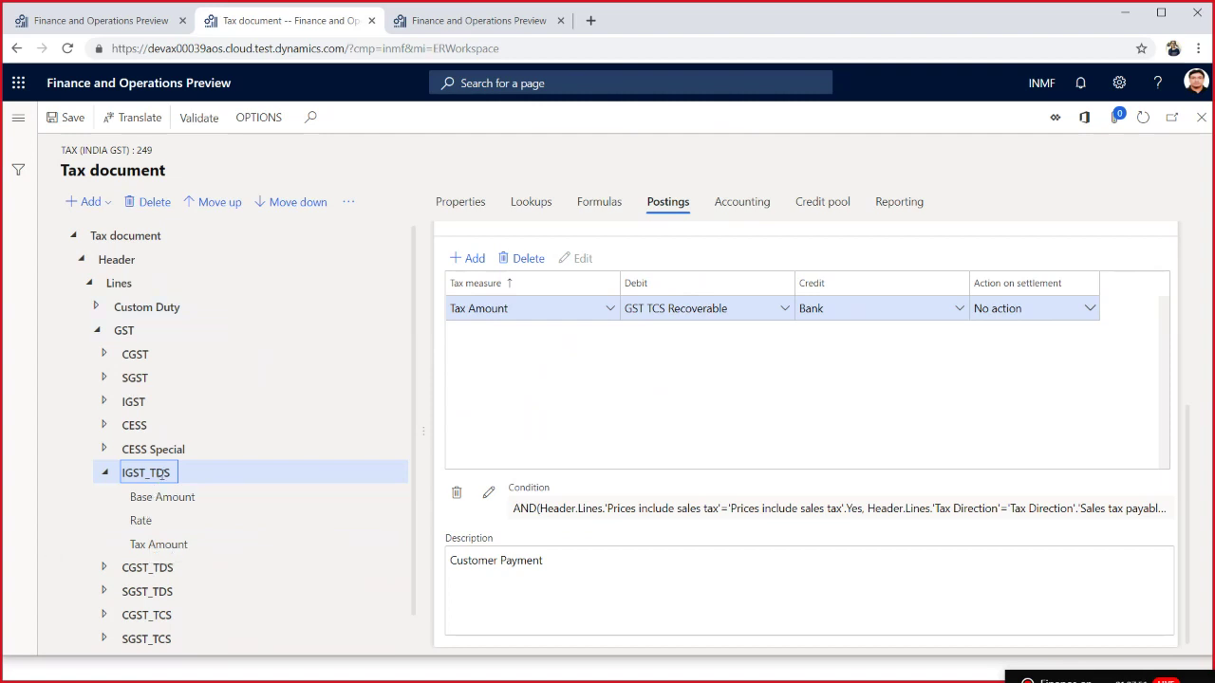
{"action": "left_click", "coordinate": [524, 205]}
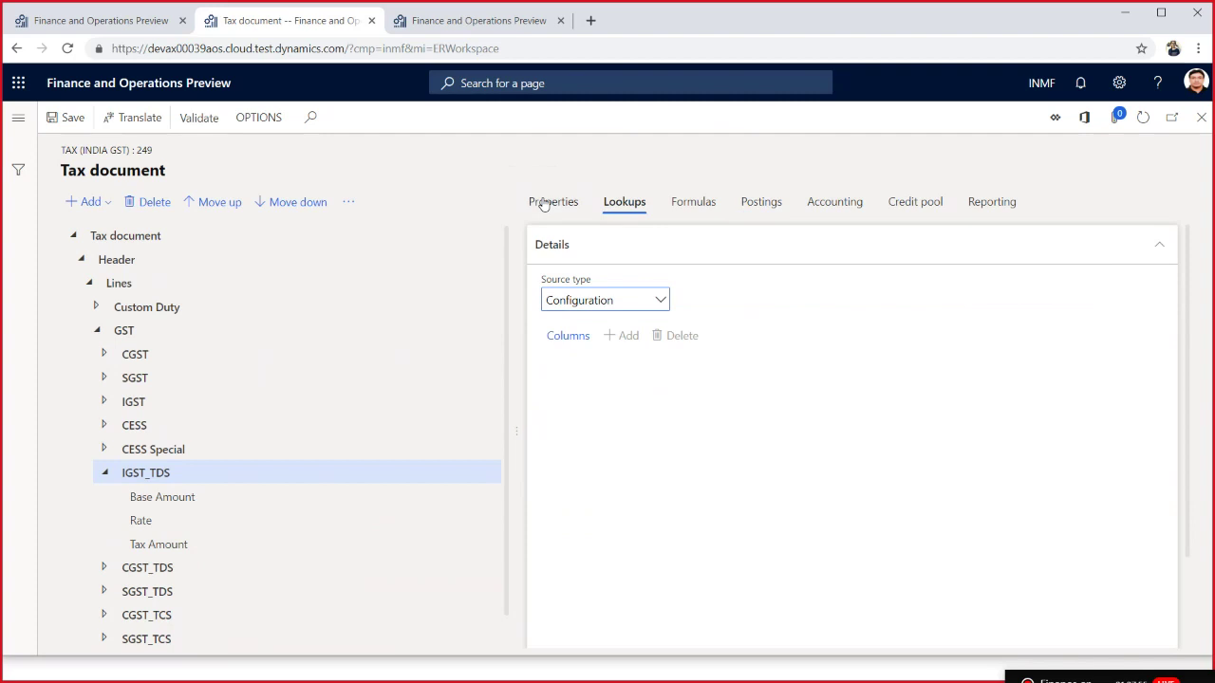
{"action": "left_click", "coordinate": [574, 203]}
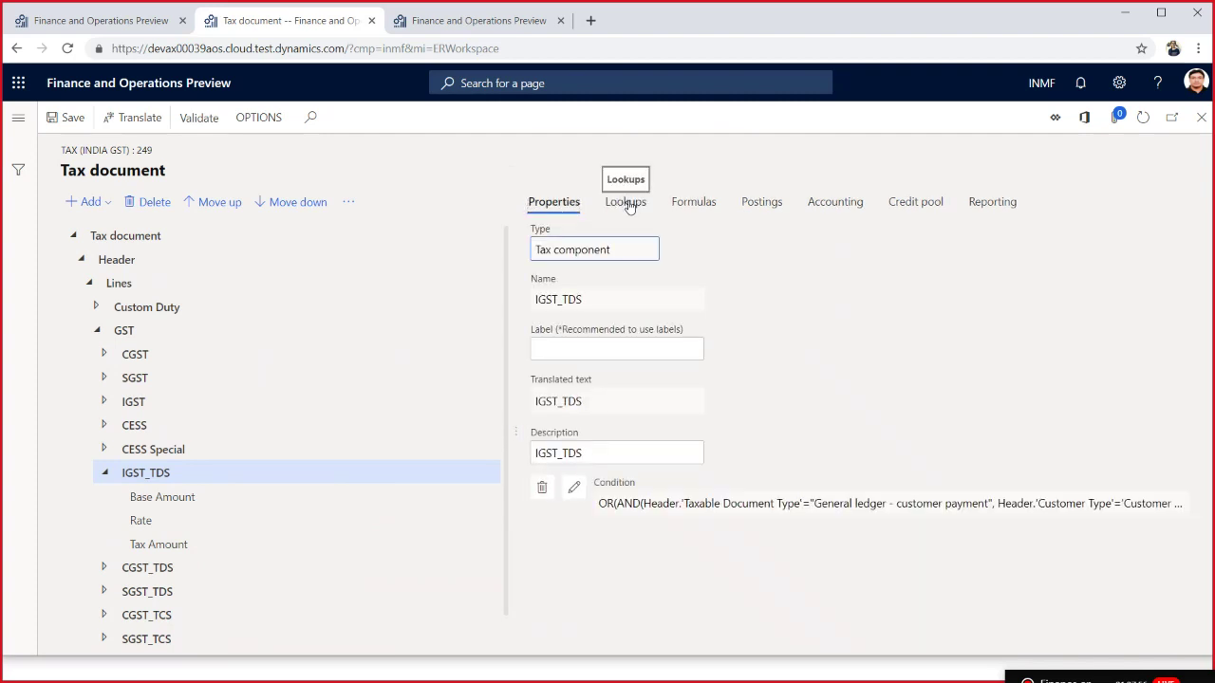
{"action": "left_click", "coordinate": [628, 205]}
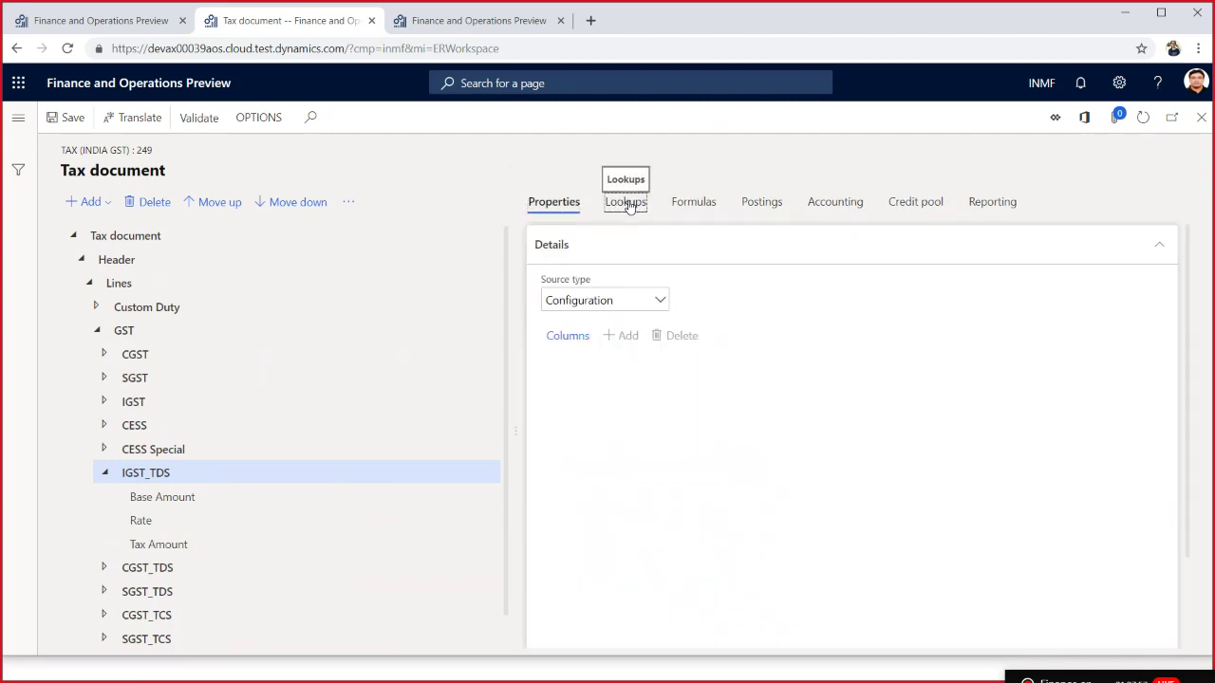
- Review the IGST_TDS formulas, and examine the debit, credit and condition of its Customer Payment posting profile
{"action": "left_click", "coordinate": [693, 205]}
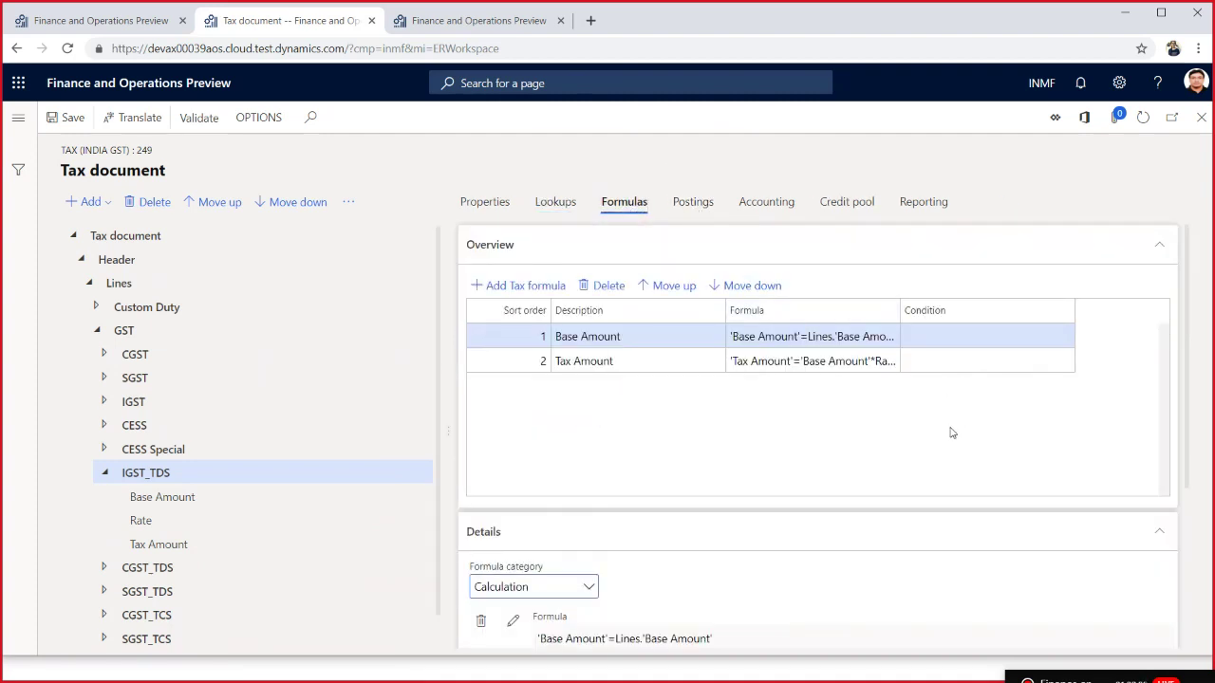
{"action": "mouse_move", "coordinate": [1191, 398]}
{"action": "left_mouse_down"}
{"action": "mouse_move", "coordinate": [1195, 533]}
{"action": "mouse_move", "coordinate": [1186, 418]}
{"action": "left_mouse_up"}
{"action": "left_click", "coordinate": [697, 207]}
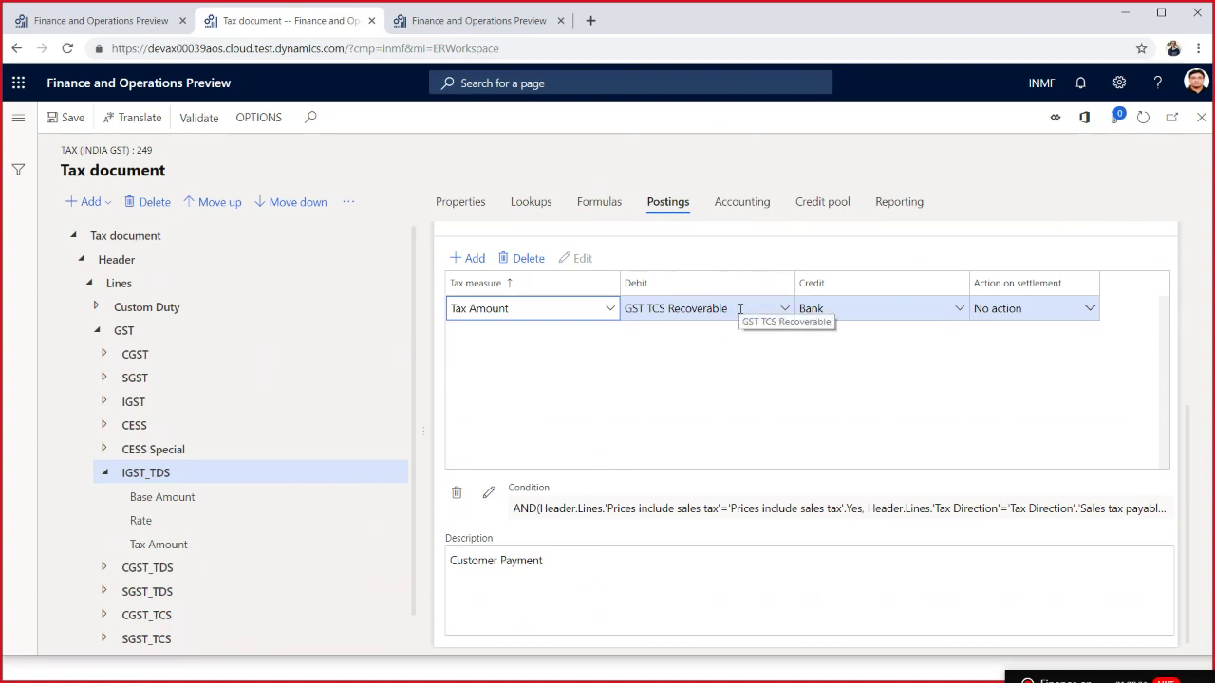
{"action": "left_click", "coordinate": [720, 508]}
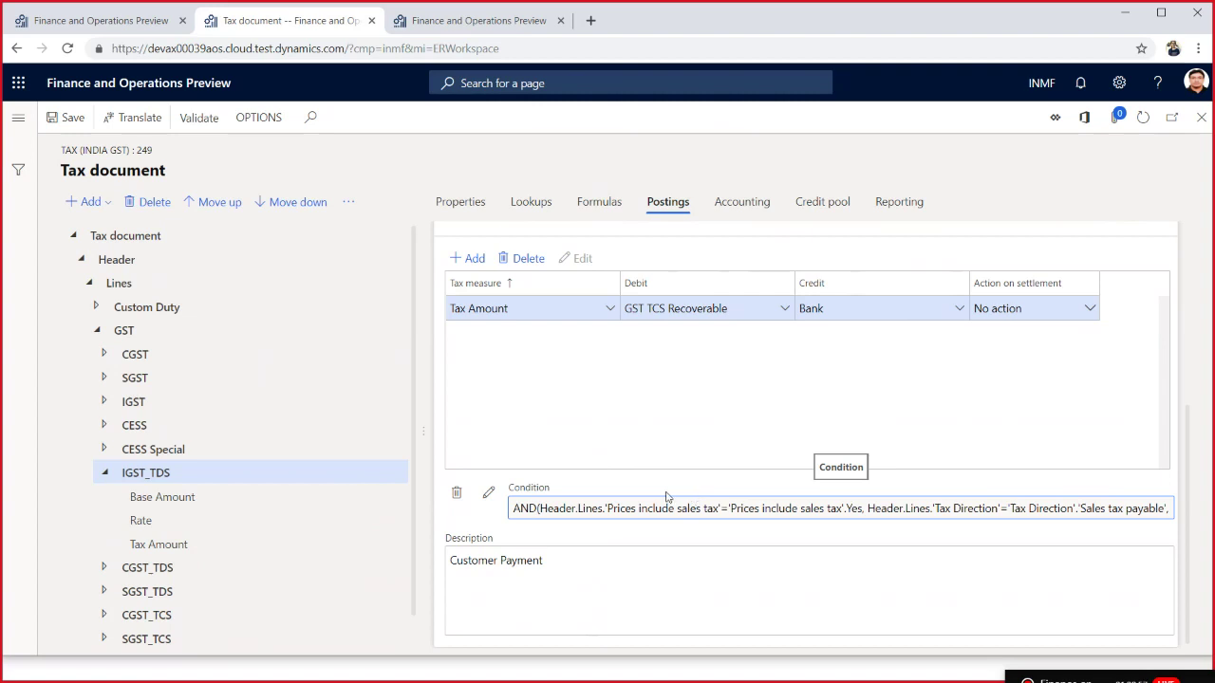
- Expand CGST and examine the lookup columns of its Rate measure, along with the GST and CGST component lookups
{"action": "left_click", "coordinate": [104, 354]}
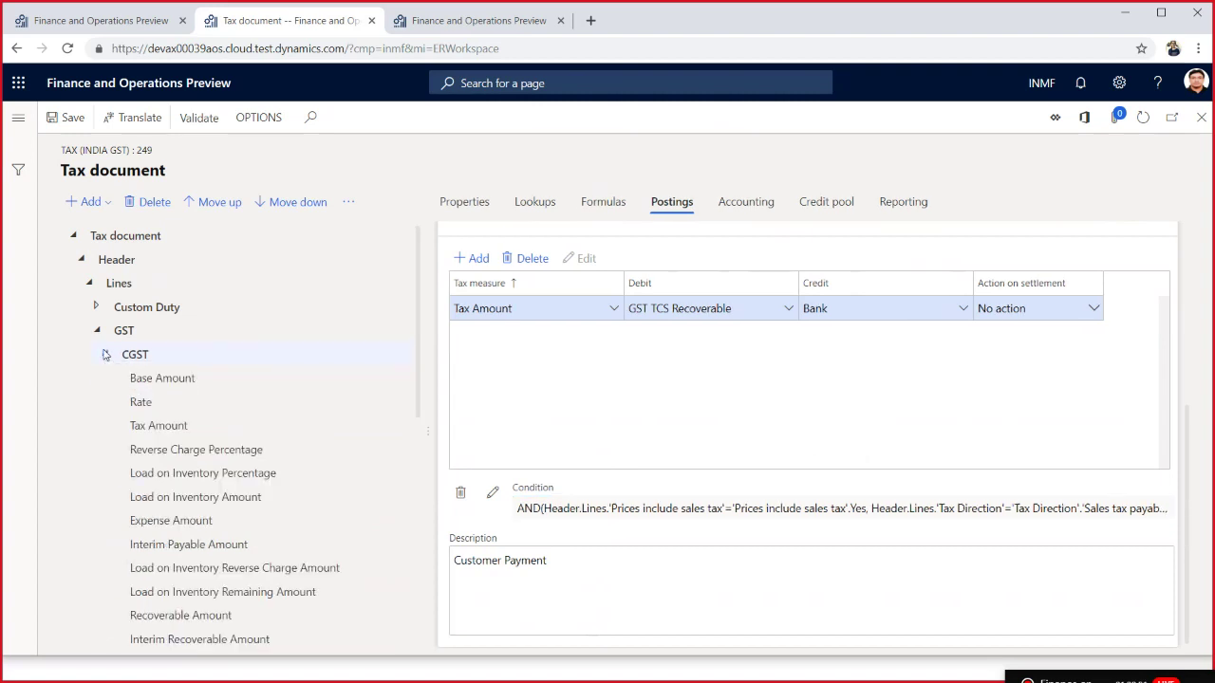
{"action": "left_click", "coordinate": [152, 408]}
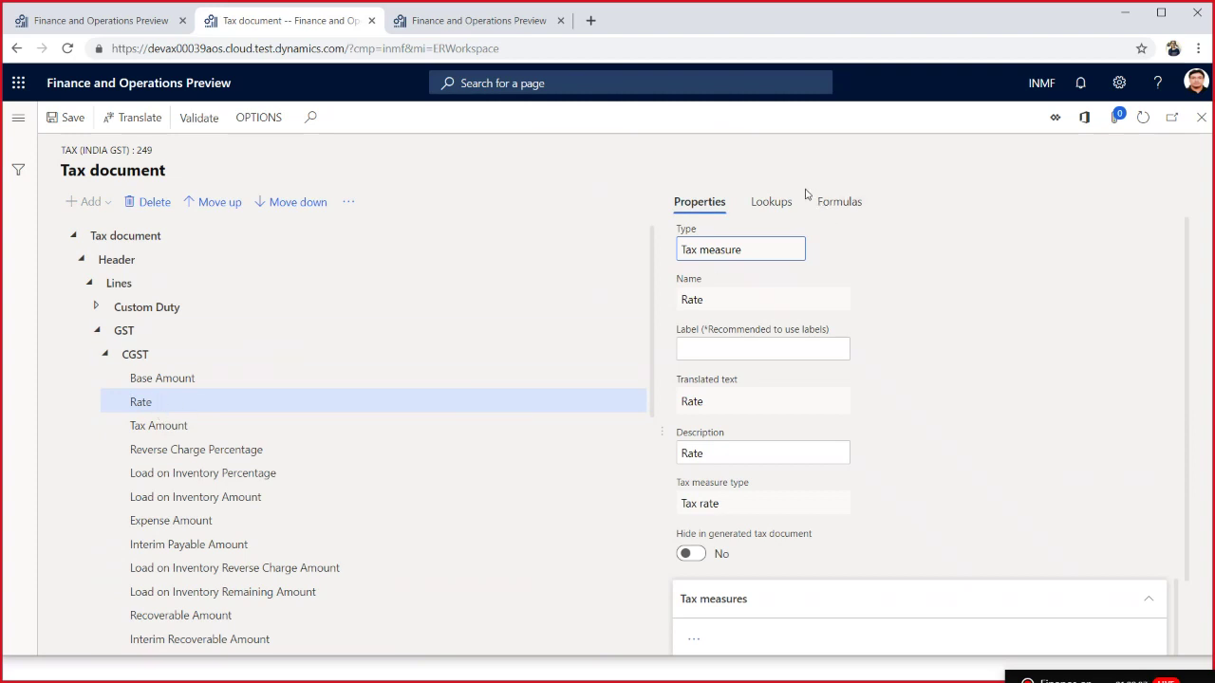
{"action": "left_click", "coordinate": [771, 206]}
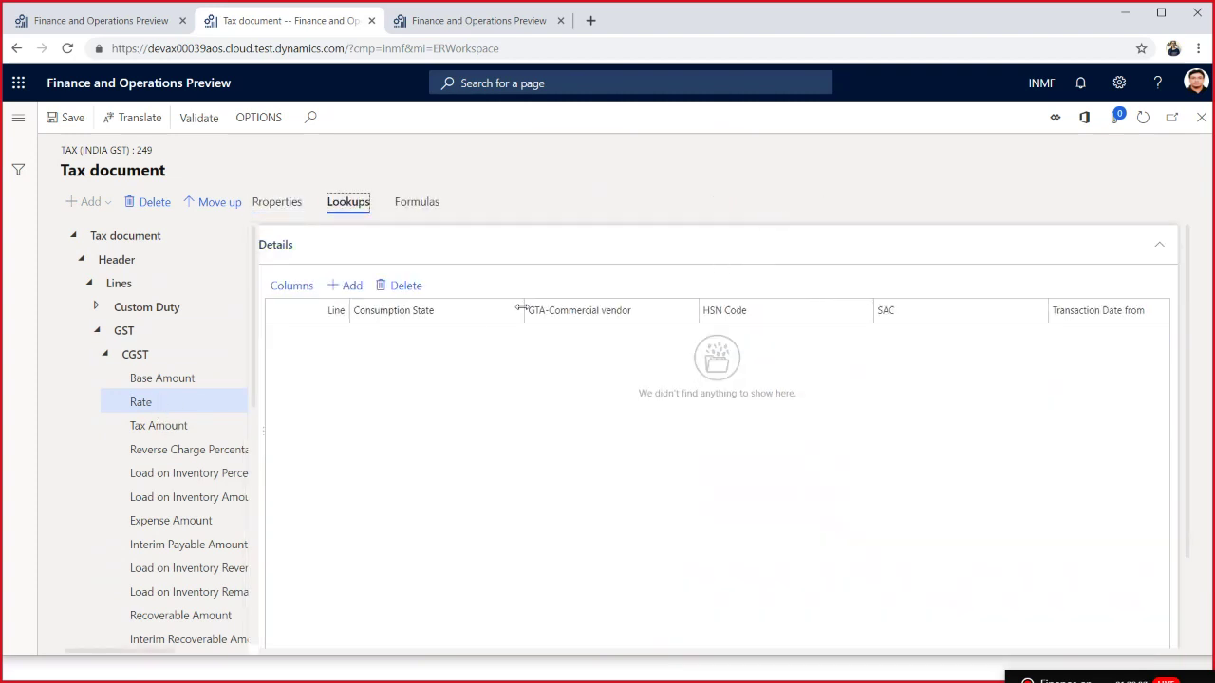
{"action": "left_click", "coordinate": [137, 336]}
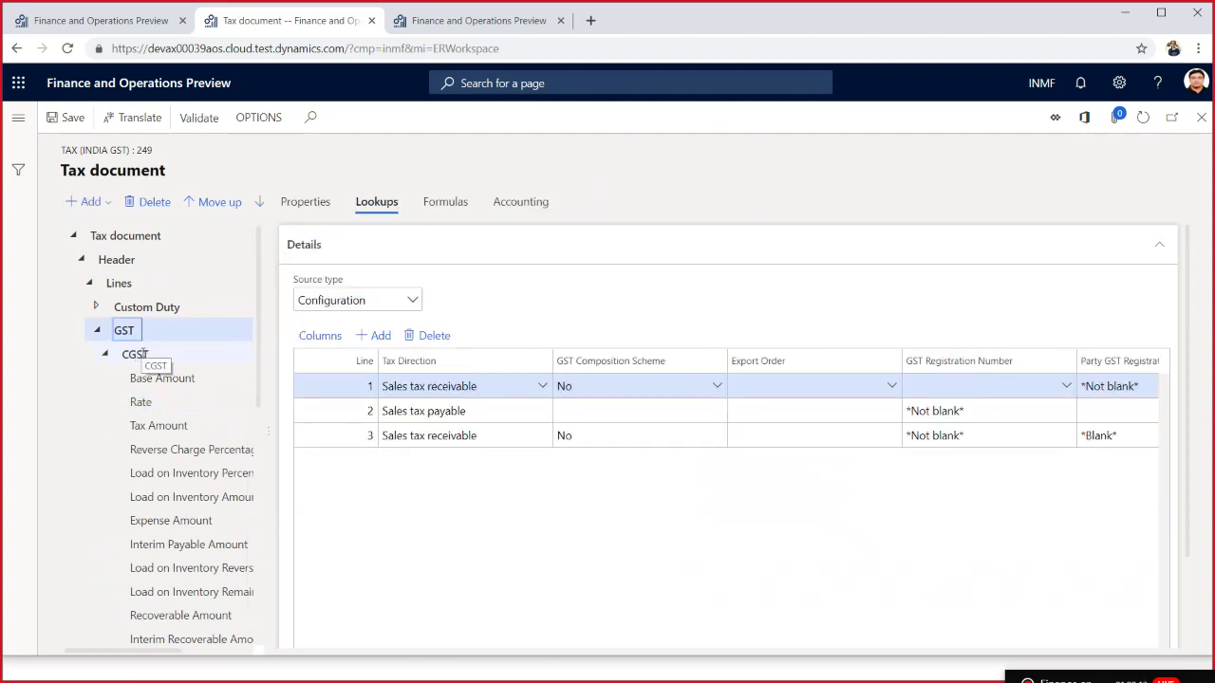
{"action": "left_click", "coordinate": [143, 355]}
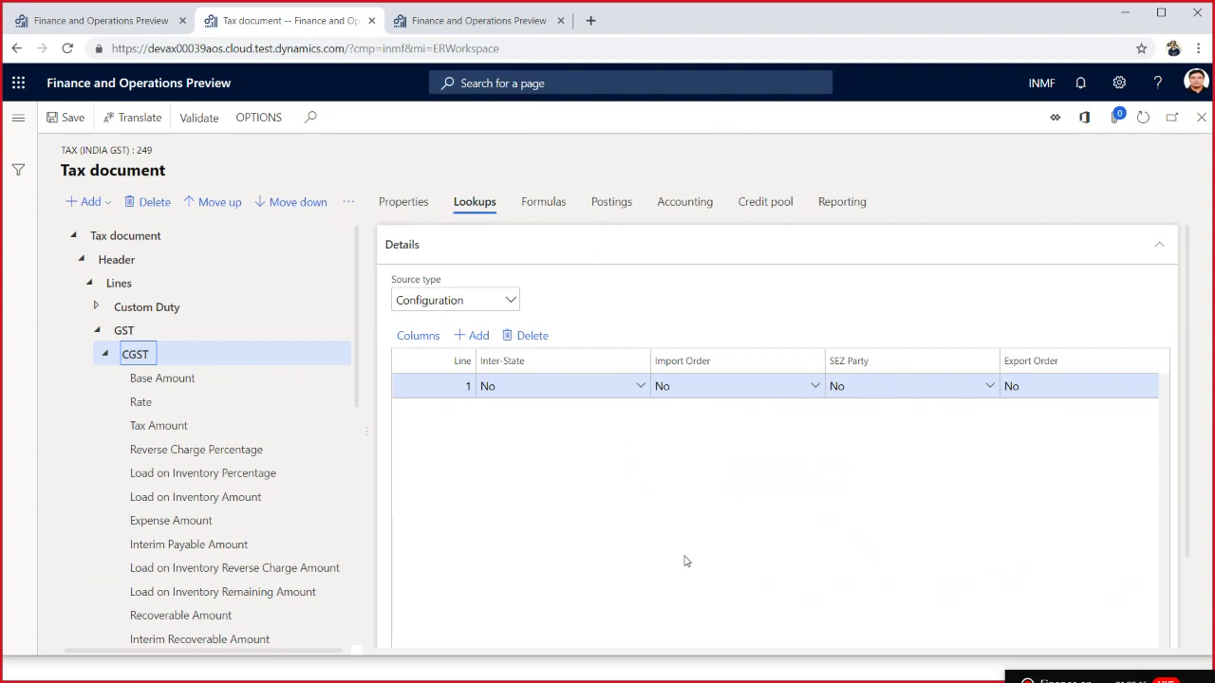
{"action": "left_click", "coordinate": [151, 401]}
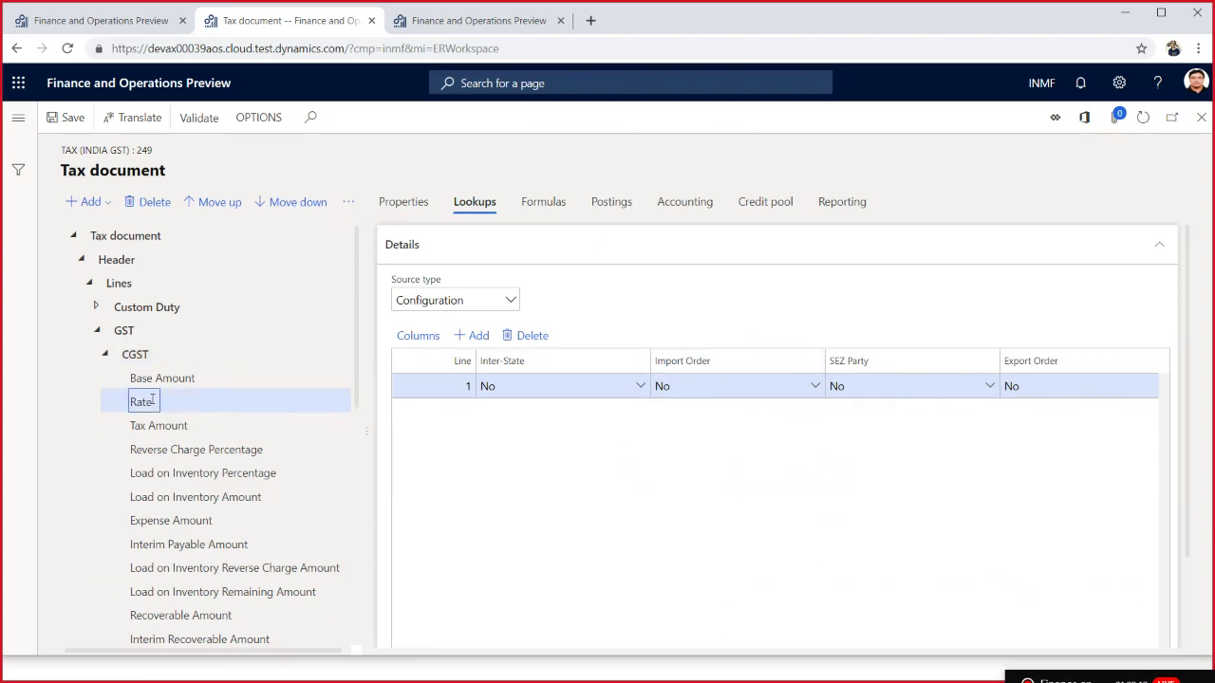
{"action": "left_click", "coordinate": [433, 366]}
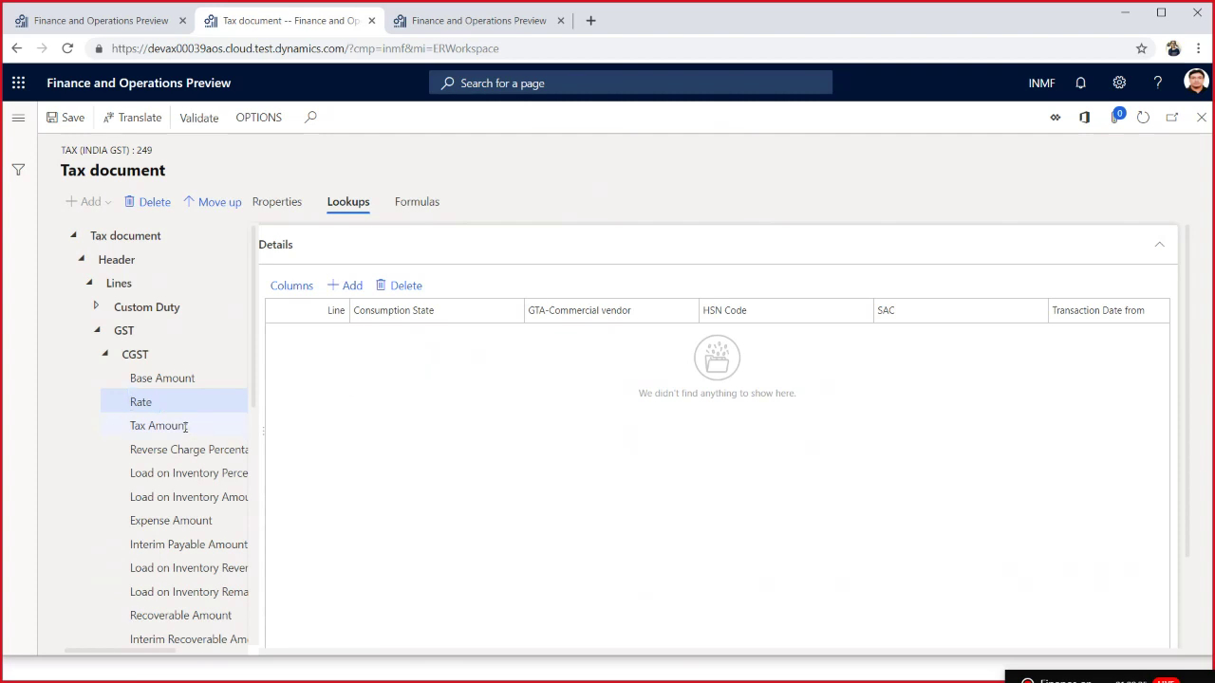
- Add a lookup line to the CGST Rate measure and set its Party GST Registration Number to *Blank*
{"action": "scroll", "coordinate": [195, 418], "scroll_direction": "down", "scroll_amount": 2}
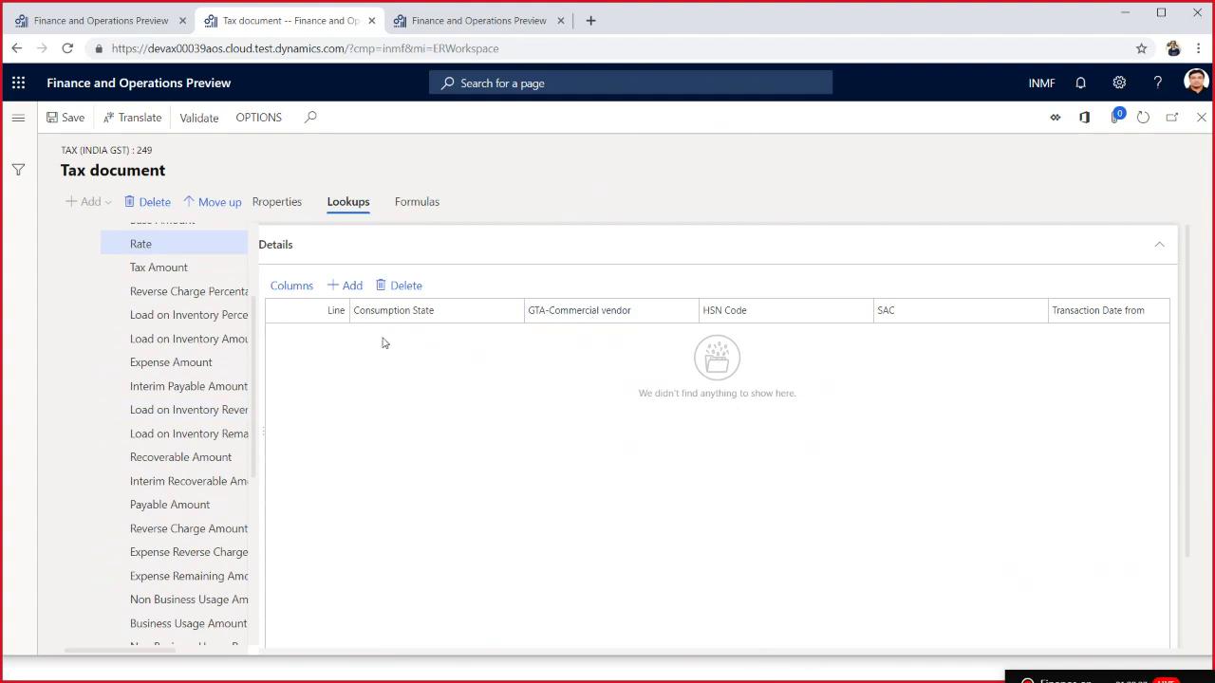
{"action": "left_click", "coordinate": [348, 290]}
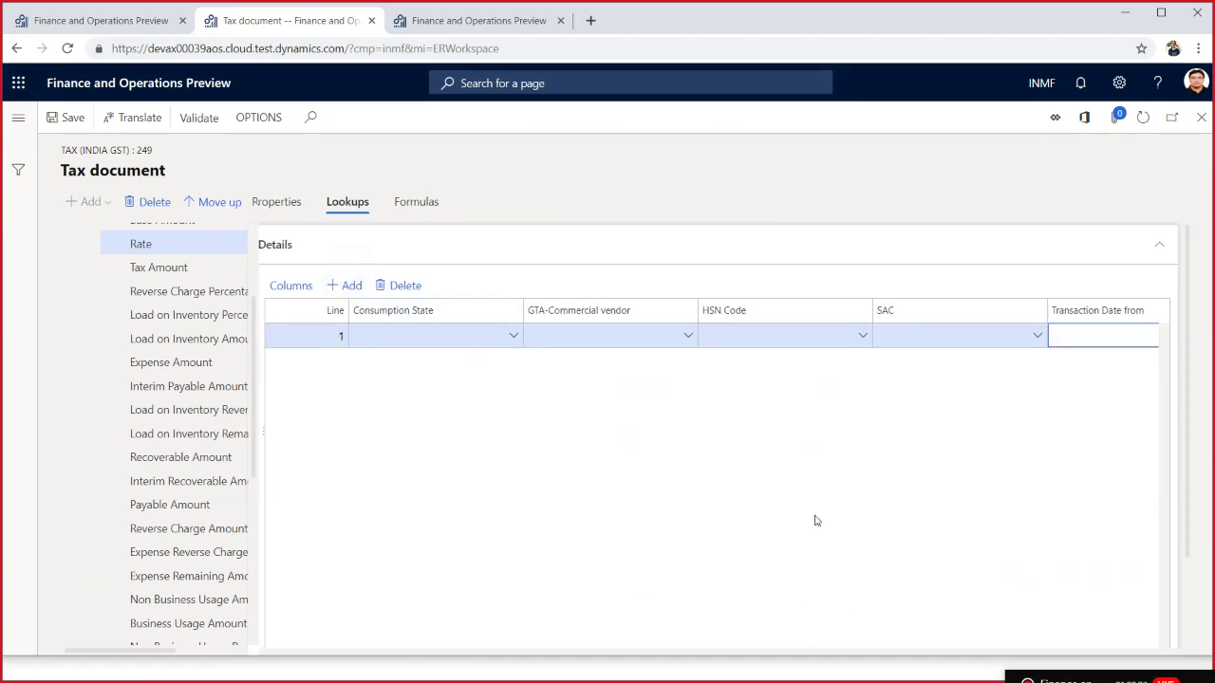
{"action": "left_click", "coordinate": [800, 336]}
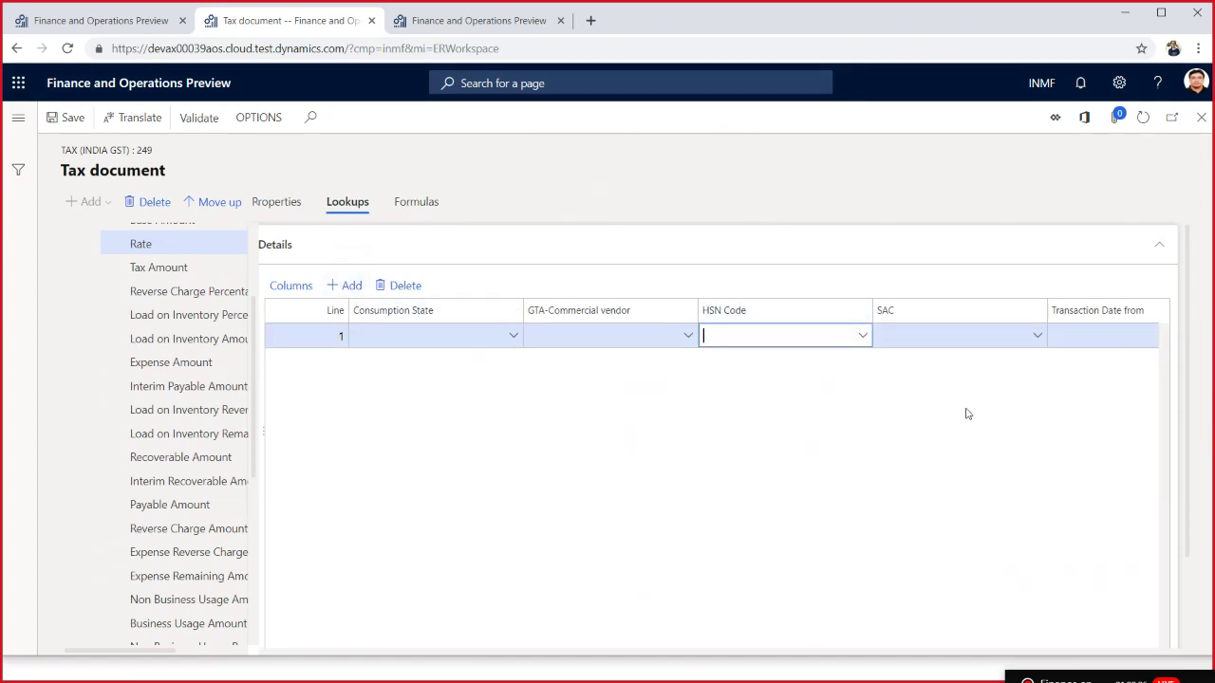
{"action": "scroll", "coordinate": [993, 404], "scroll_direction": "right", "scroll_amount": 2}
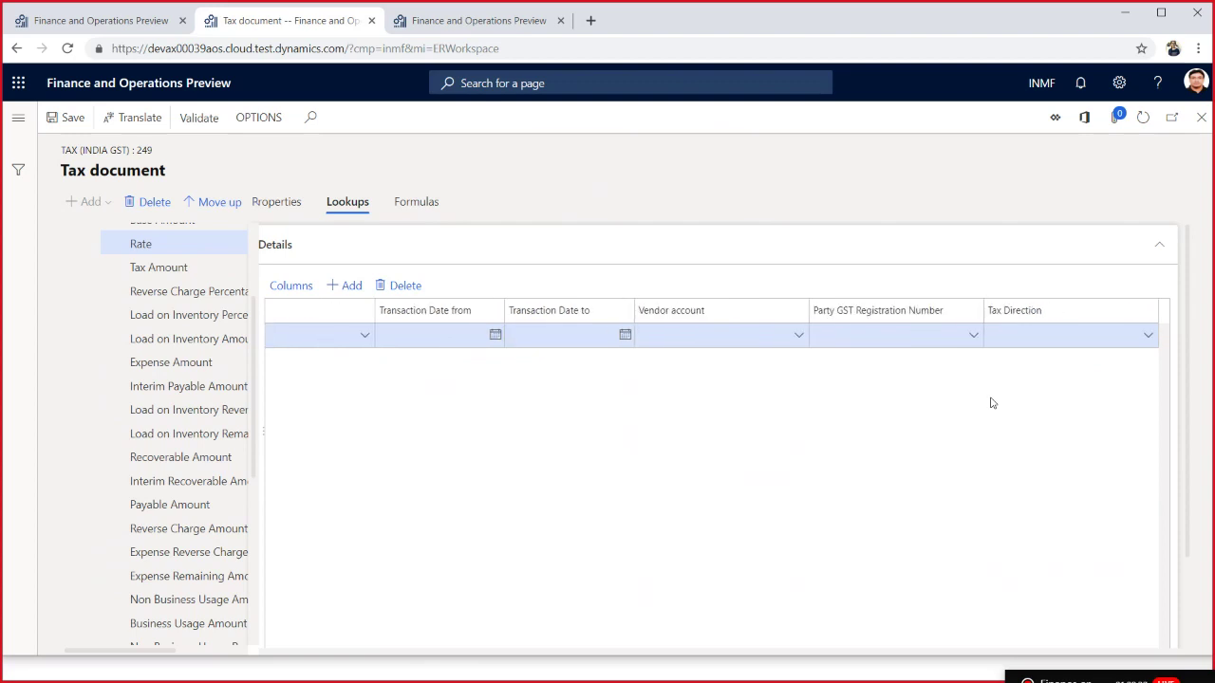
{"action": "left_click", "coordinate": [972, 341]}
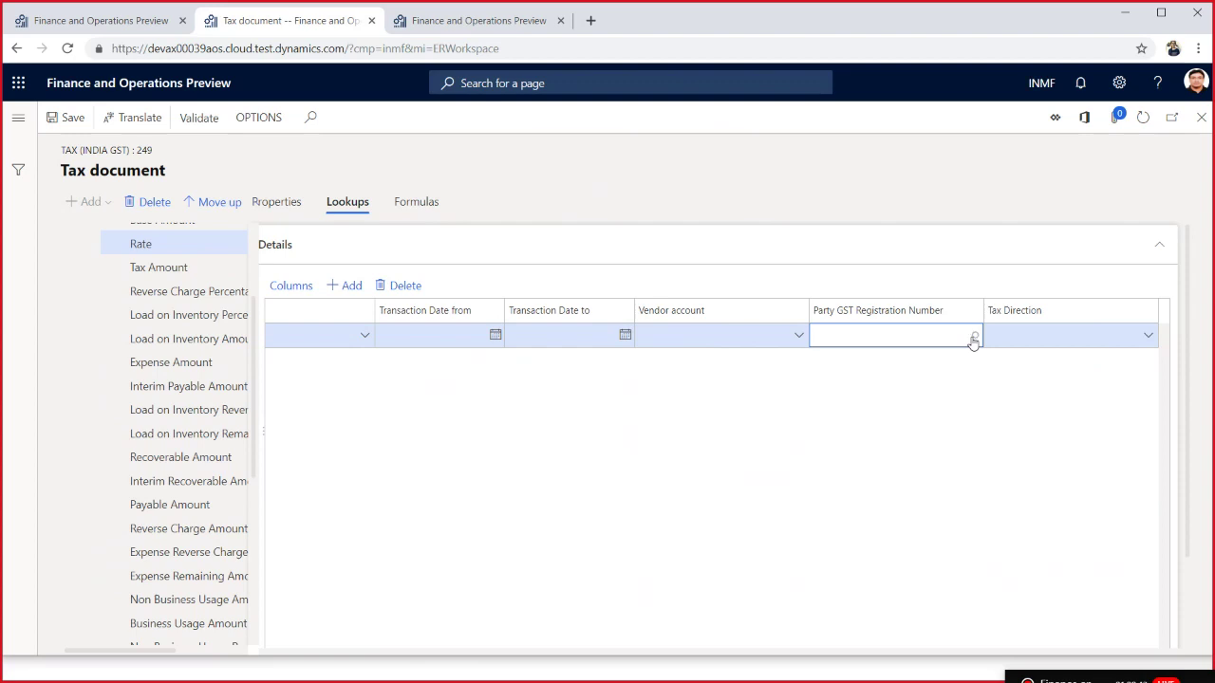
{"action": "left_click", "coordinate": [973, 339]}
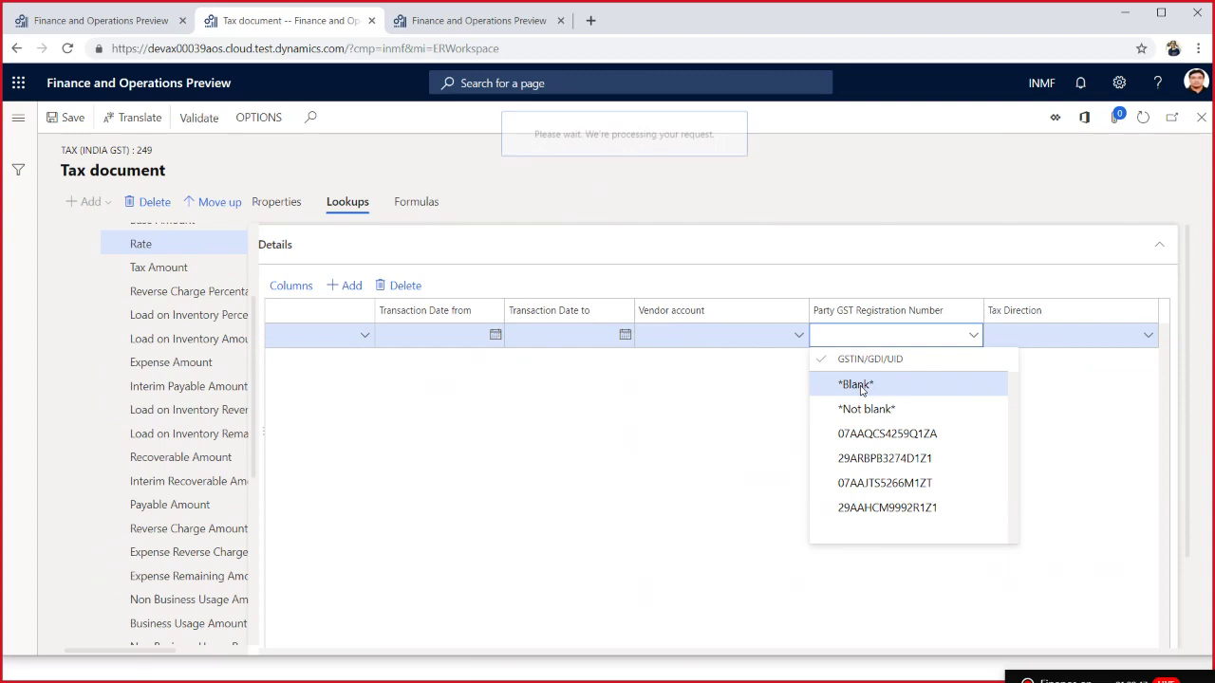
{"action": "left_click", "coordinate": [862, 385]}
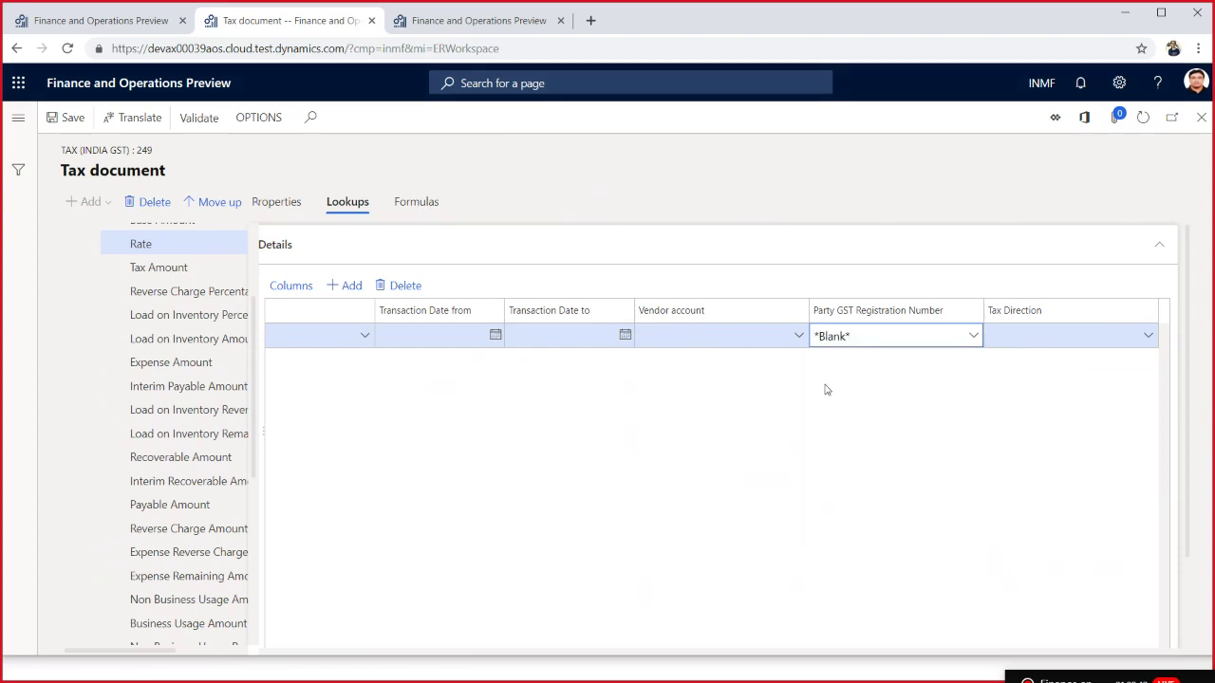
- Assign the first listed vendor account and the Sales tax receivable direction to the lookup line, and delete the line
{"action": "left_click", "coordinate": [799, 339]}
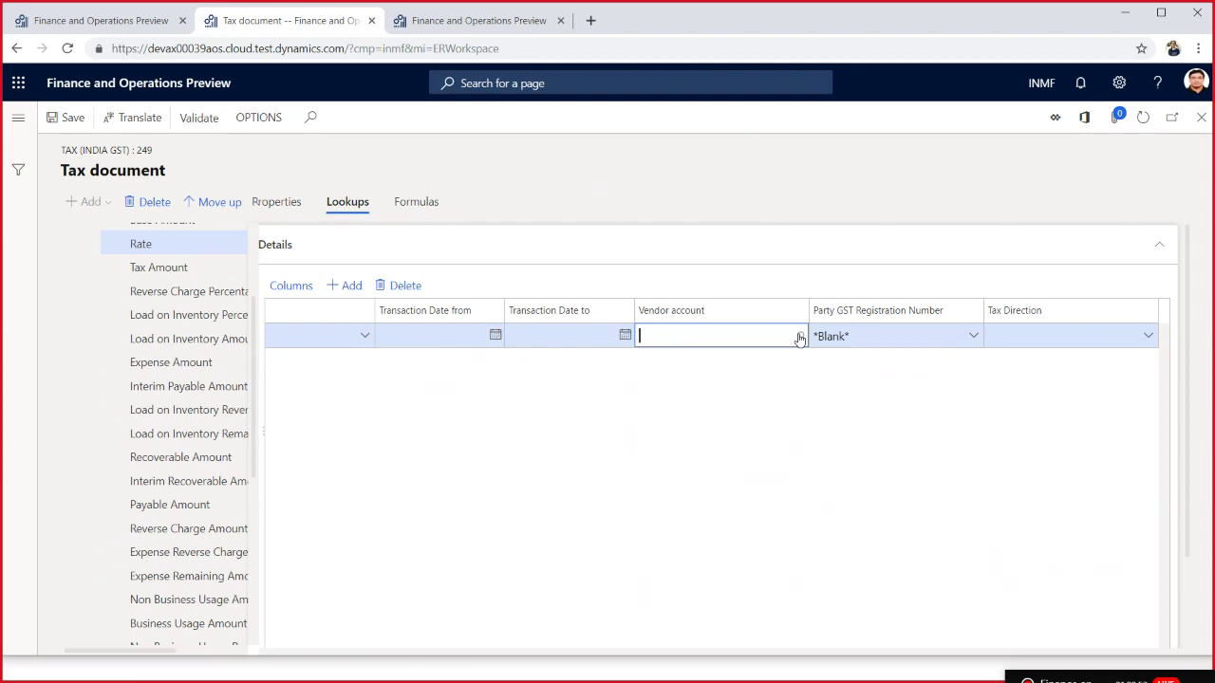
{"action": "left_click", "coordinate": [799, 336]}
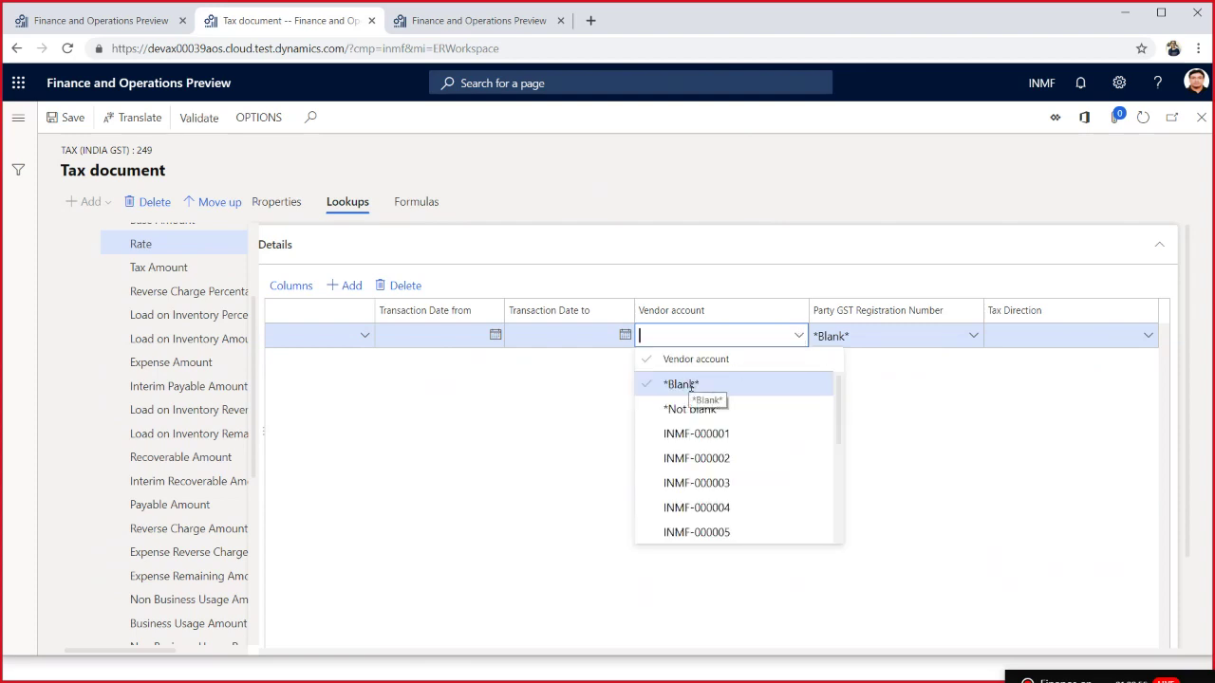
{"action": "left_click", "coordinate": [688, 436]}
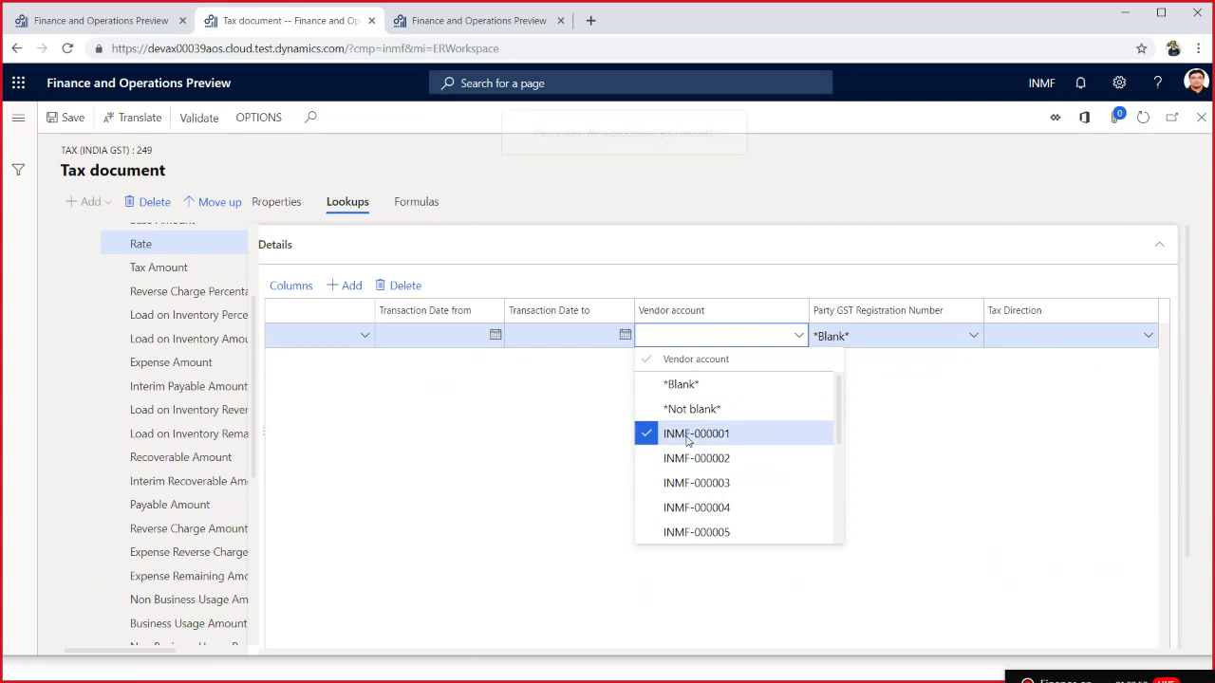
{"action": "left_click", "coordinate": [1067, 334]}
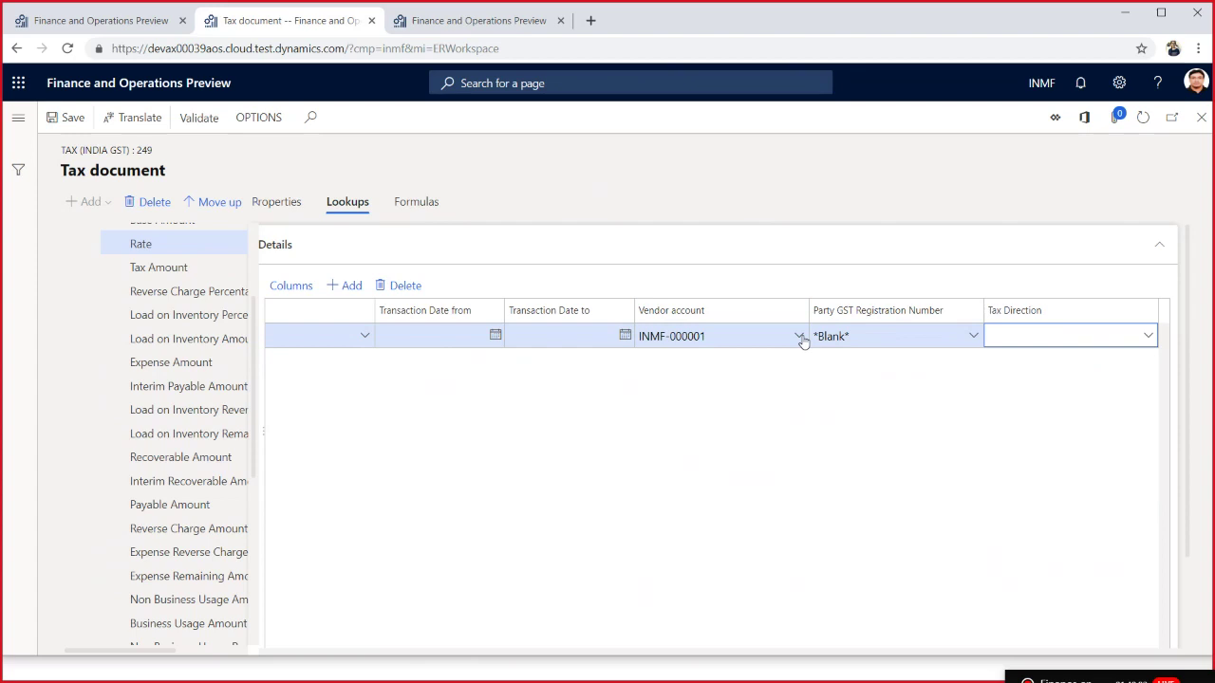
{"action": "left_click", "coordinate": [1148, 336]}
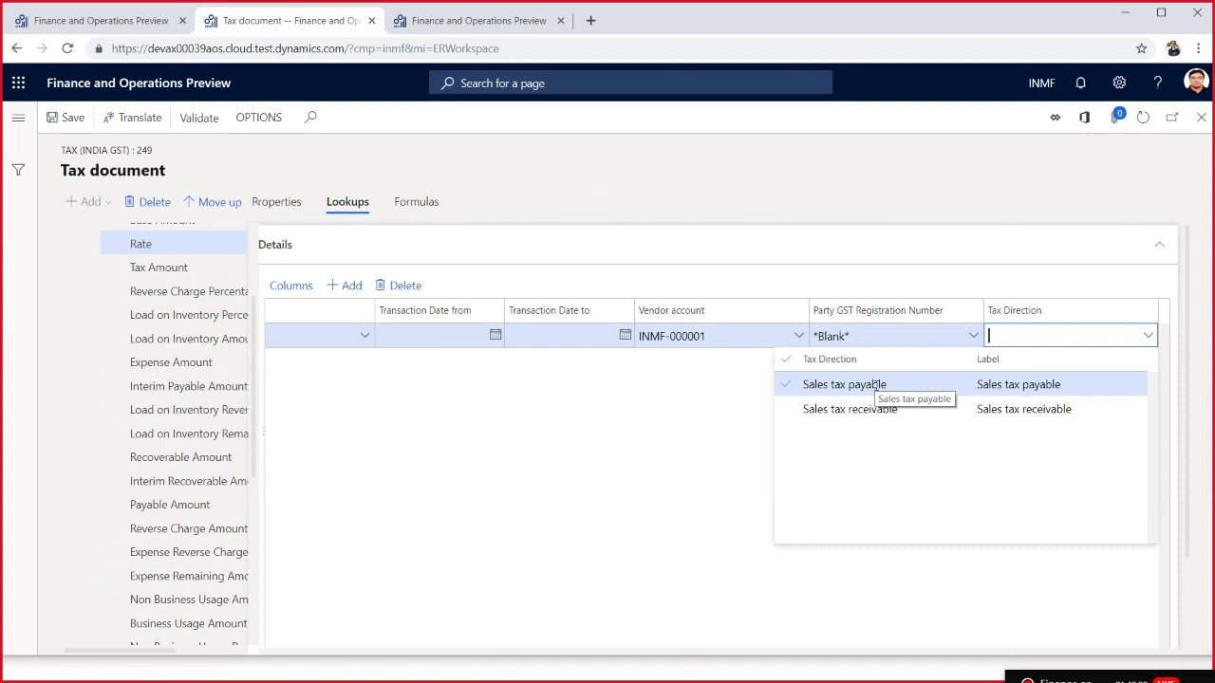
{"action": "left_click", "coordinate": [851, 409]}
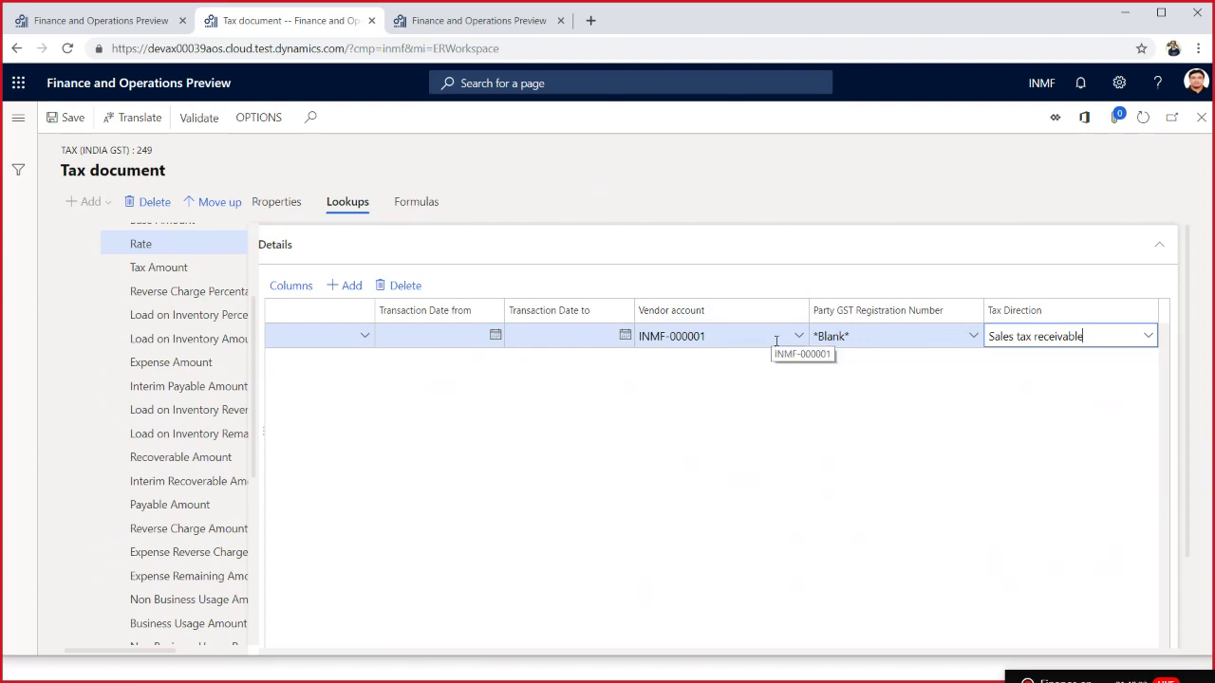
{"action": "left_click", "coordinate": [408, 297]}
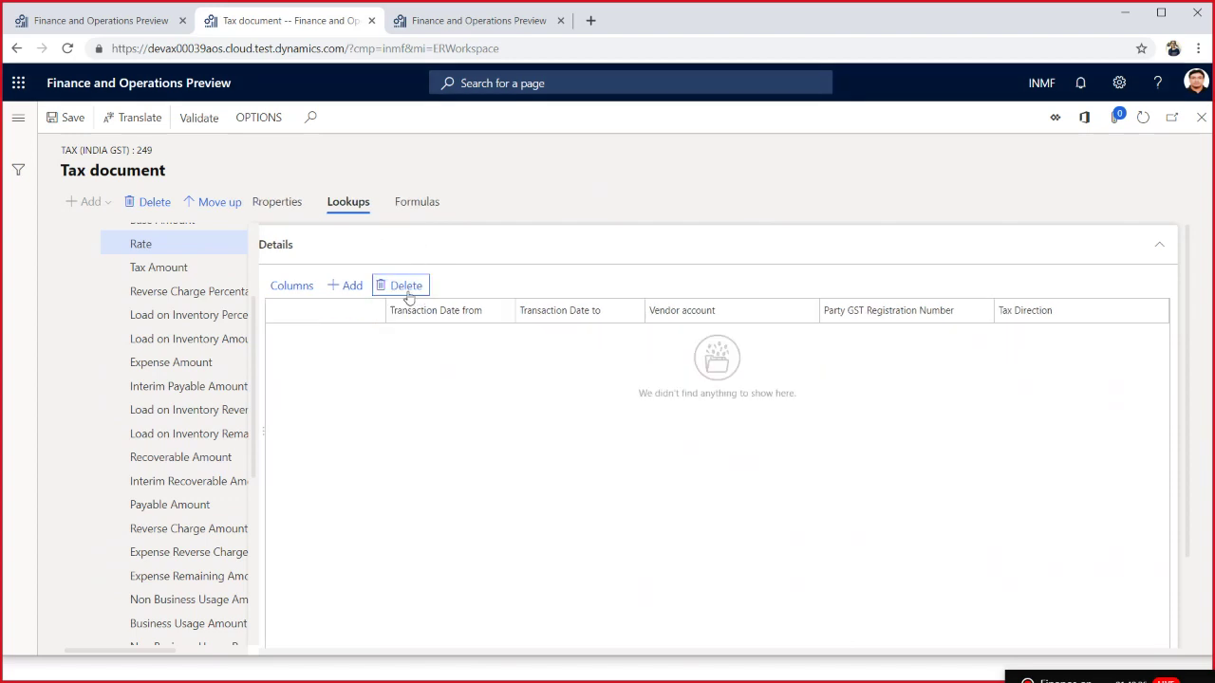
- Leave the tax document with its changes saved, and open the INMF company's configuration setup from the India GST tax setup
{"action": "left_click", "coordinate": [18, 117]}
{"action": "scroll", "coordinate": [57, 379], "scroll_direction": "down", "scroll_amount": 5}
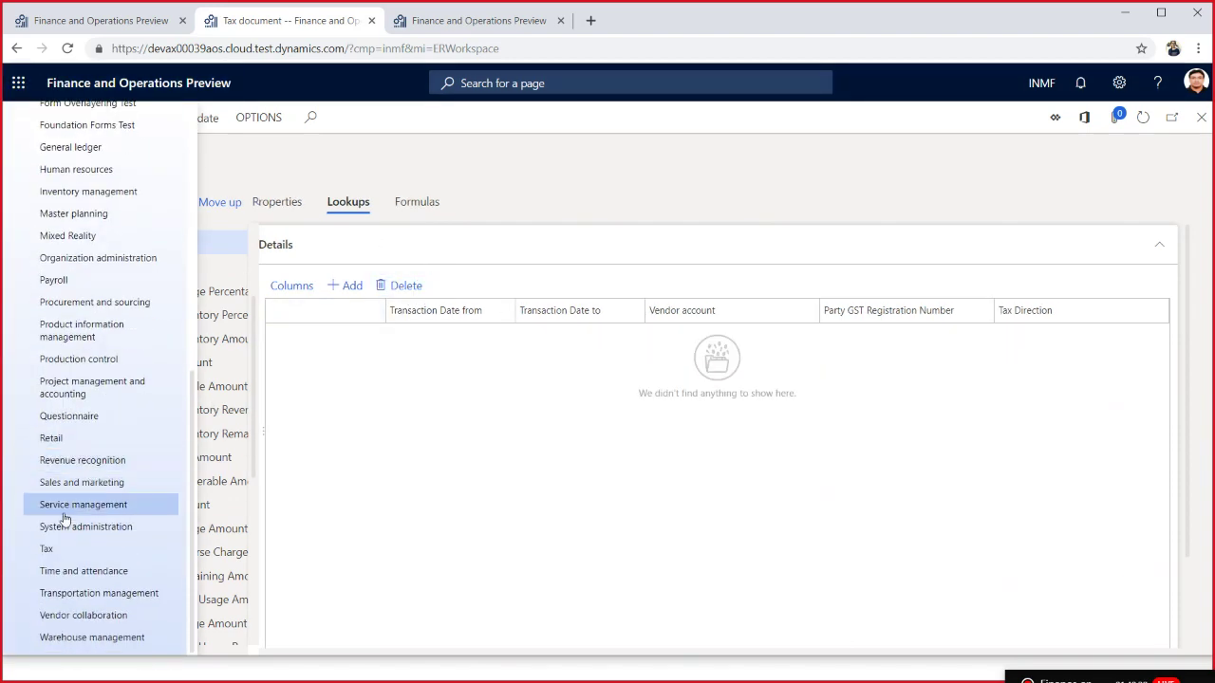
{"action": "left_click", "coordinate": [57, 556]}
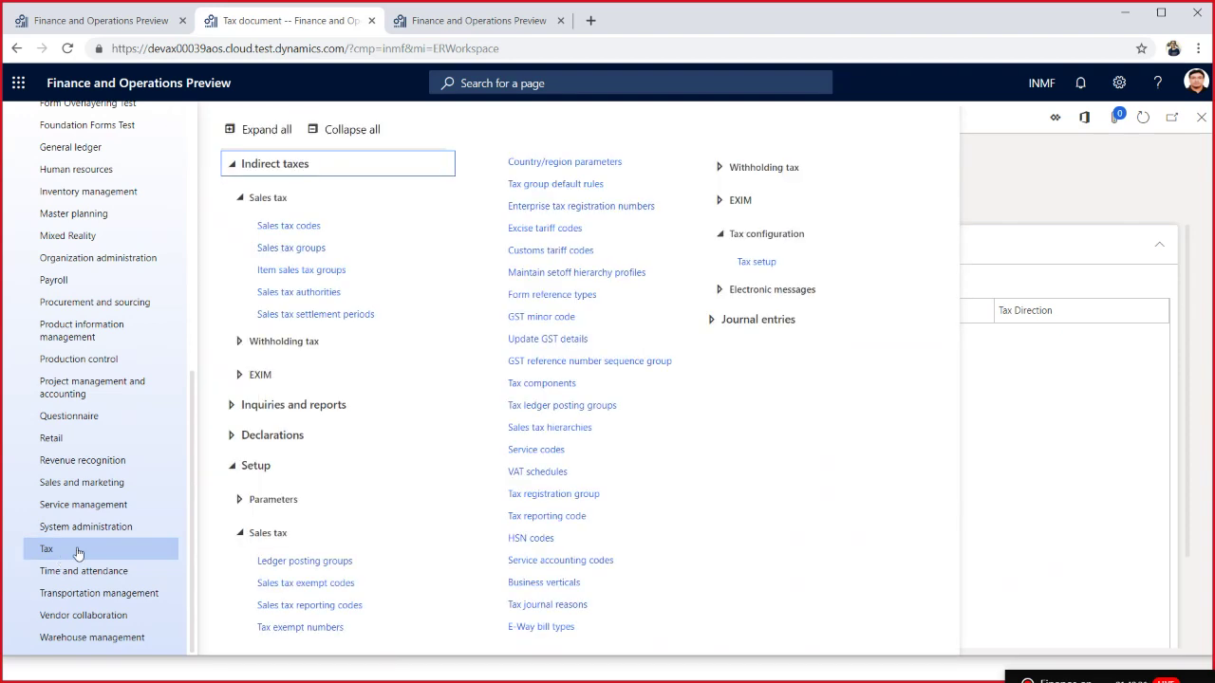
{"action": "left_click", "coordinate": [759, 264]}
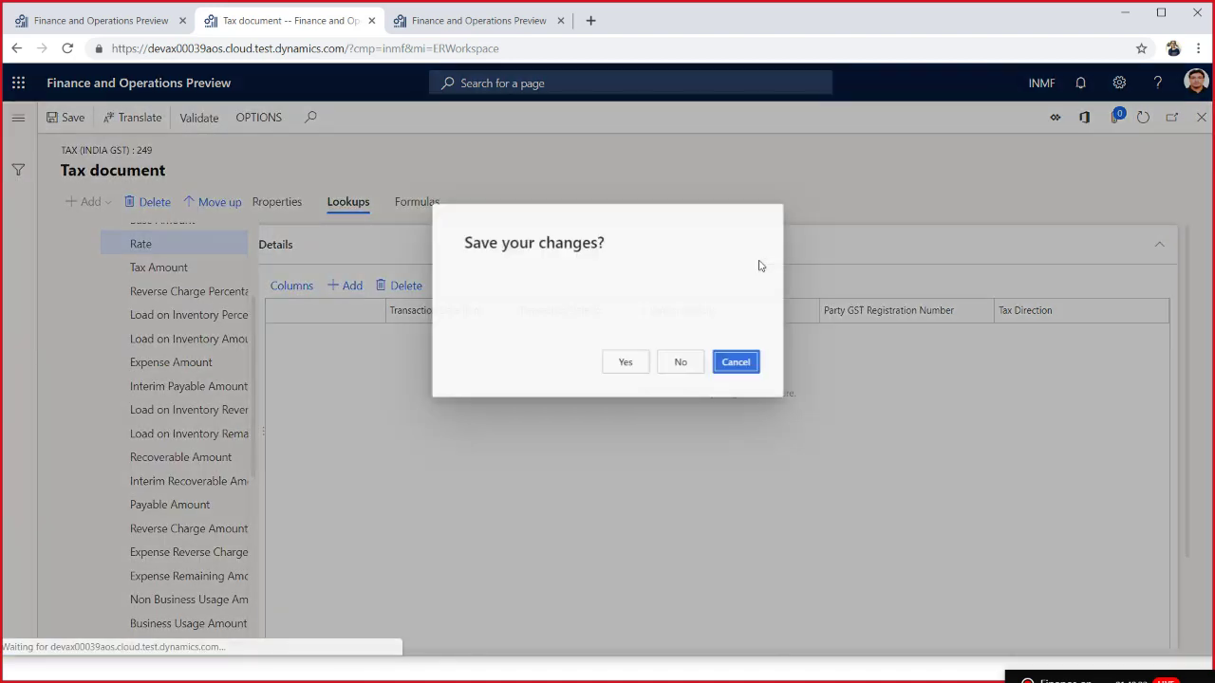
{"action": "left_click", "coordinate": [626, 363]}
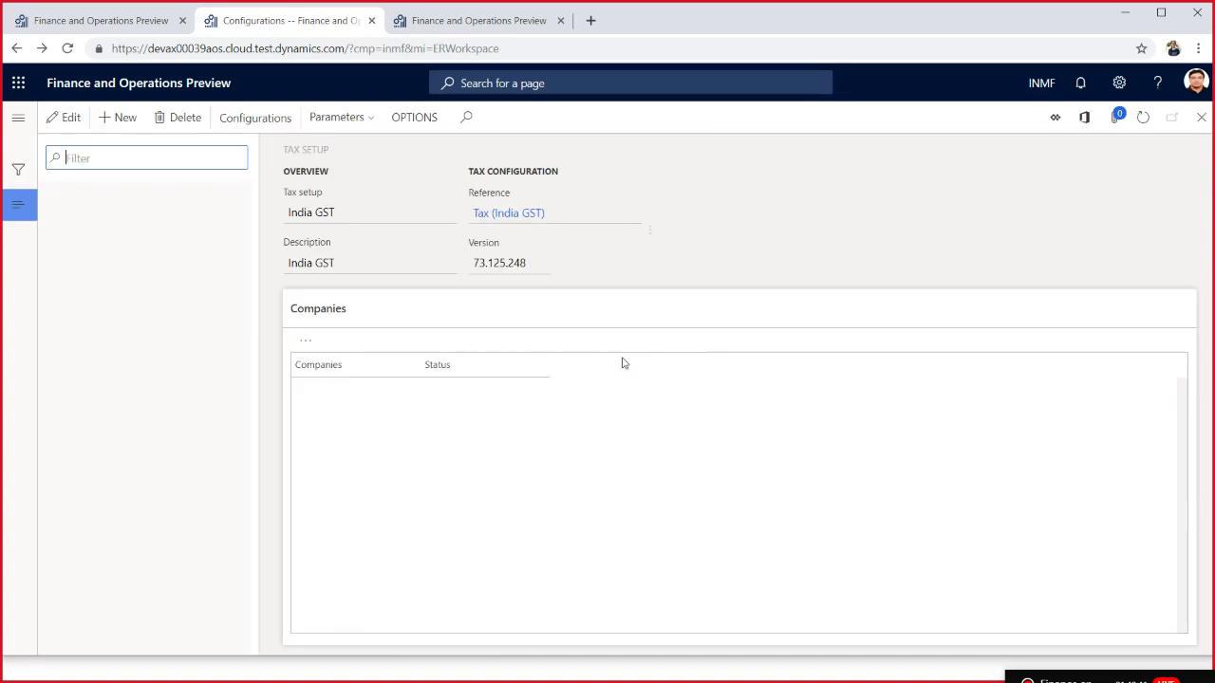
{"action": "left_click", "coordinate": [537, 347]}
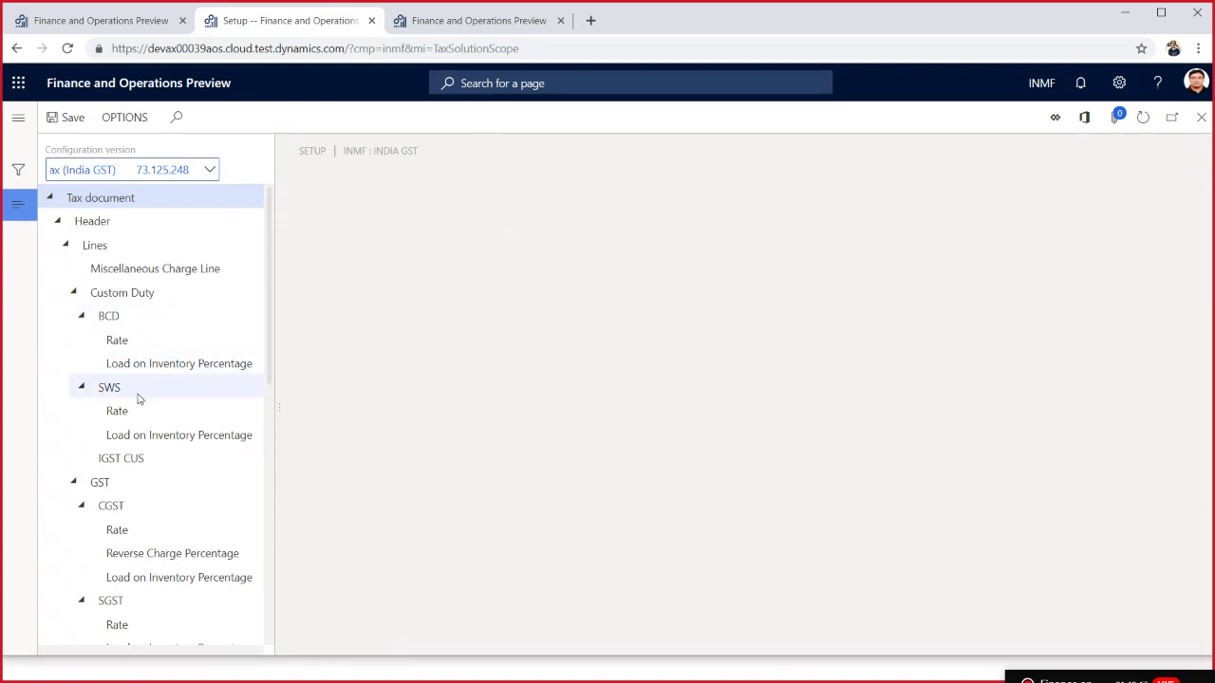
- Examine the CGST Rate conditions, comparing GTA vendor, HSN code, party registration, tax direction and value, and switch to the PowerPoint slide show
{"action": "left_click", "coordinate": [117, 529]}
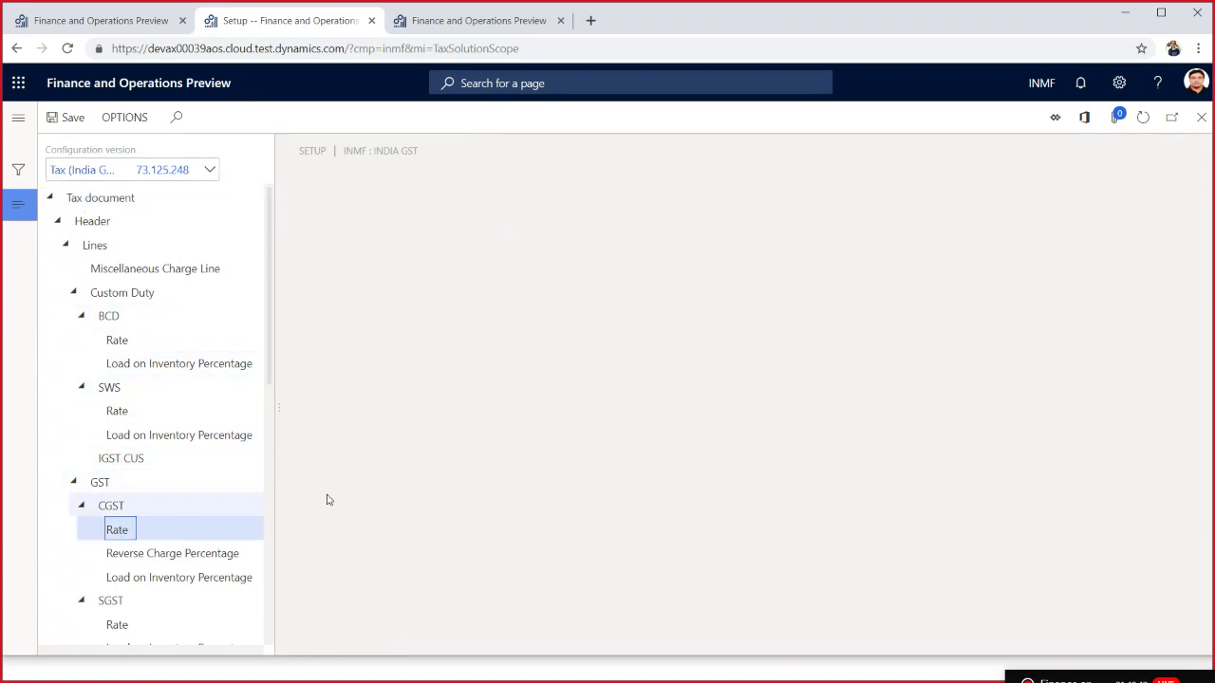
{"action": "left_click_drag", "start_coordinate": [588, 486], "coordinate": [971, 493]}
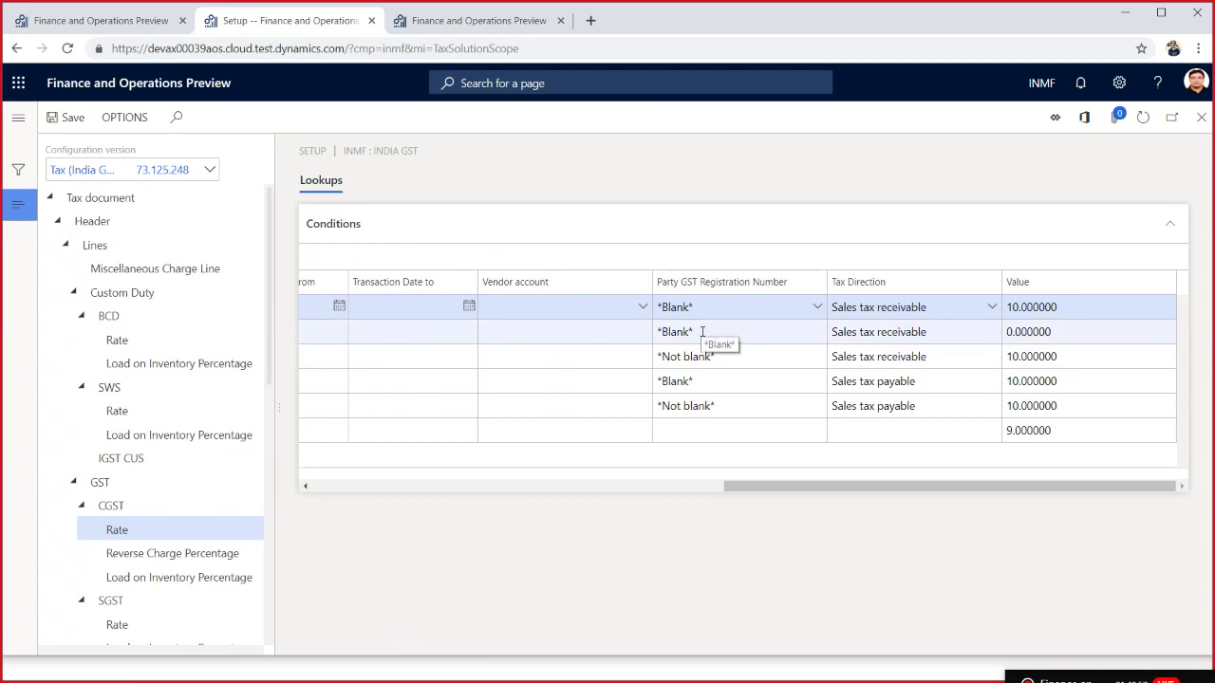
{"action": "left_click", "coordinate": [702, 332]}
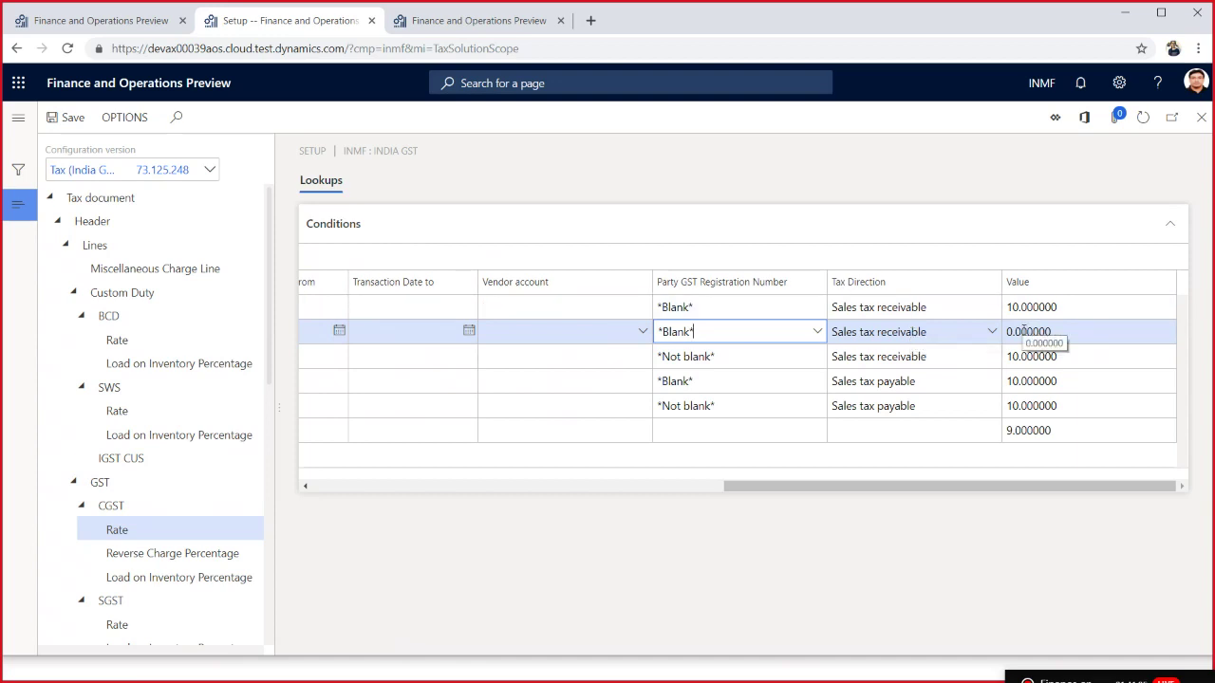
{"action": "left_click_drag", "start_coordinate": [745, 493], "coordinate": [761, 514]}
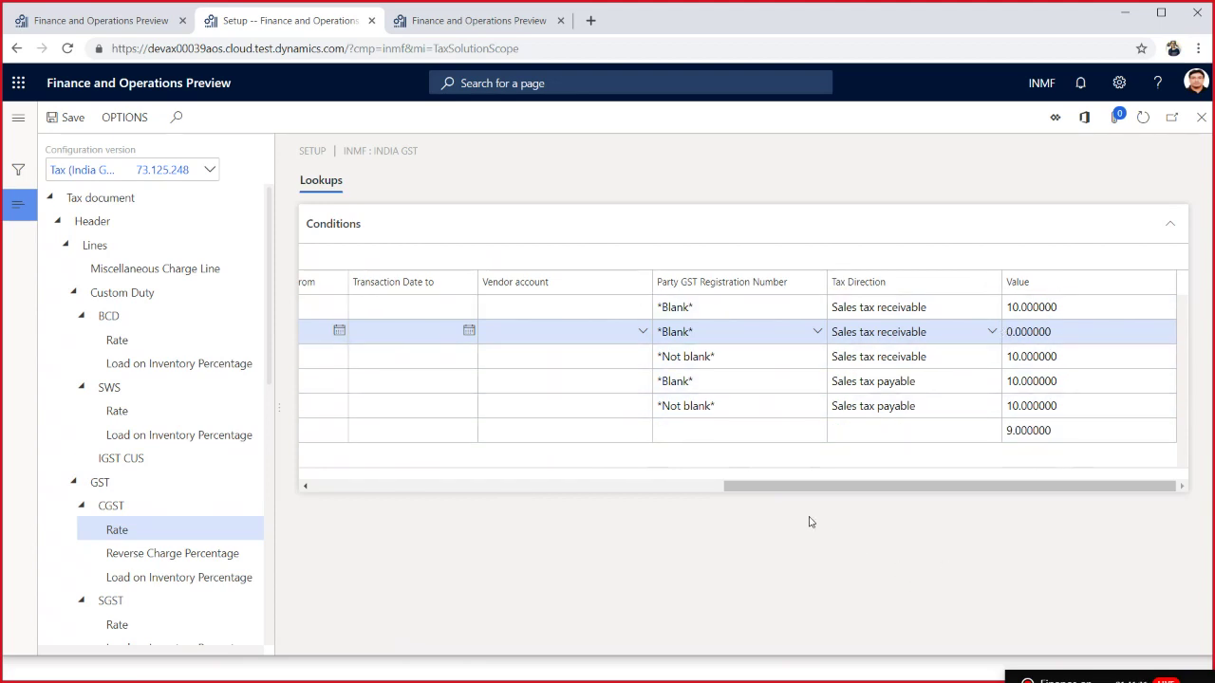
{"action": "left_click_drag", "start_coordinate": [812, 491], "coordinate": [478, 500]}
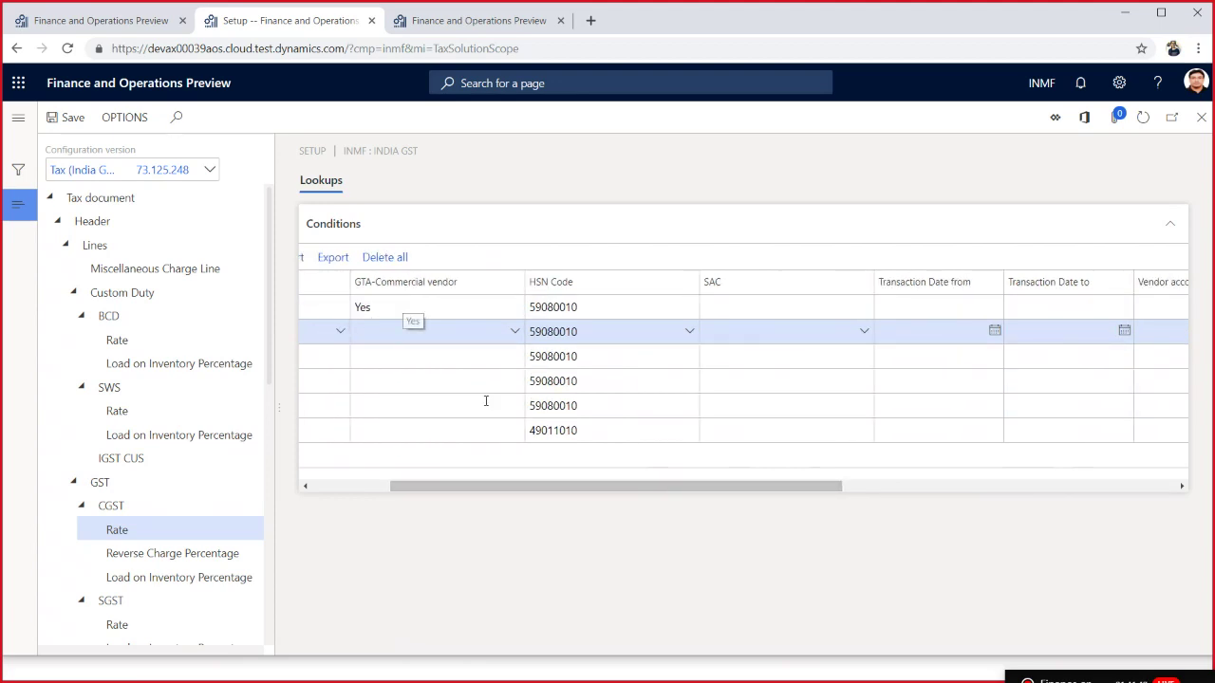
{"action": "left_click_drag", "start_coordinate": [529, 486], "coordinate": [729, 484]}
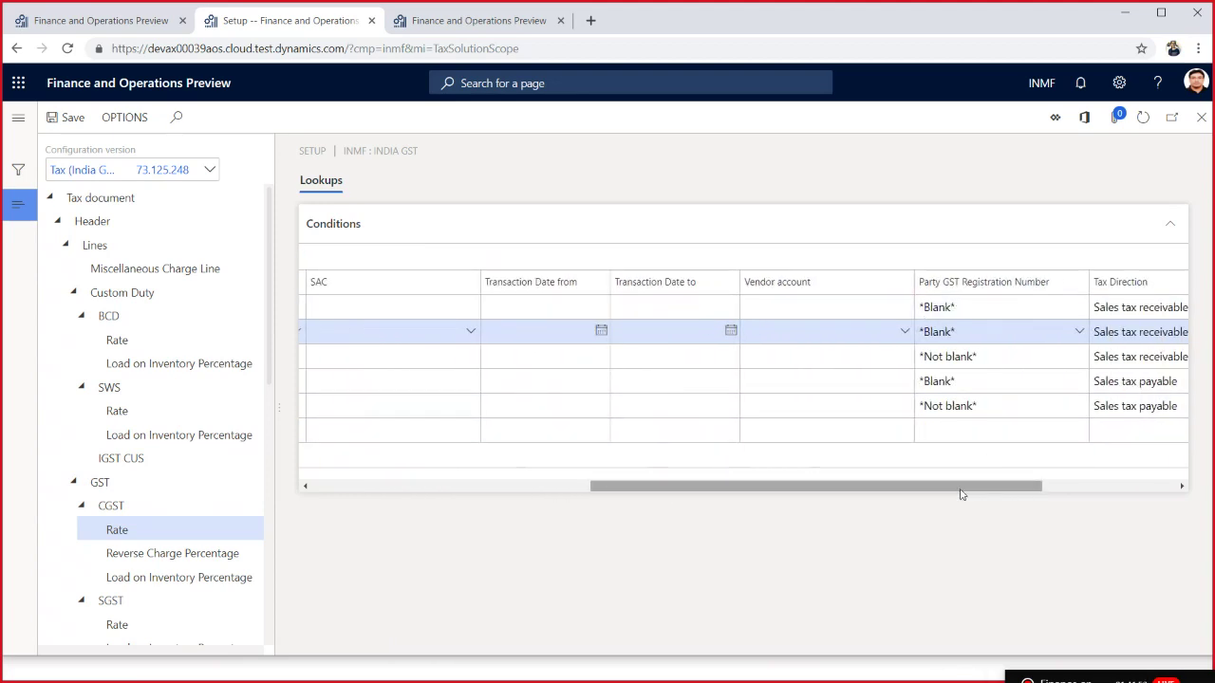
{"action": "left_click_drag", "start_coordinate": [953, 486], "coordinate": [1082, 486]}
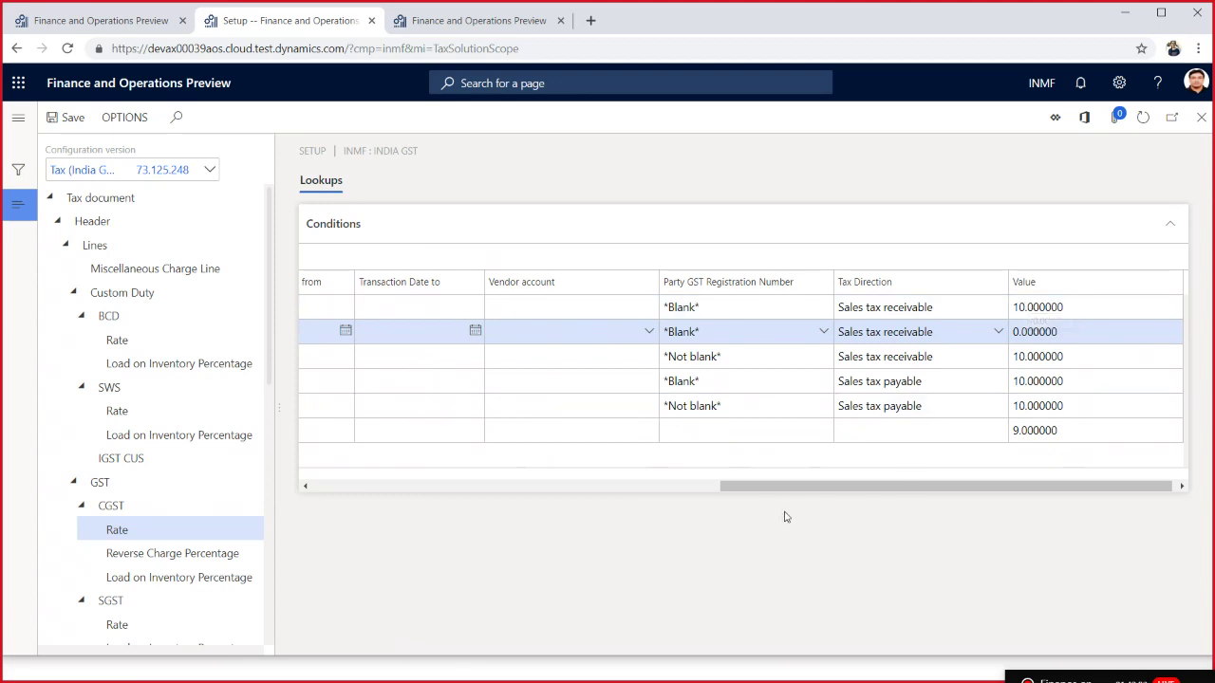
{"action": "left_click_drag", "start_coordinate": [765, 488], "coordinate": [332, 506]}
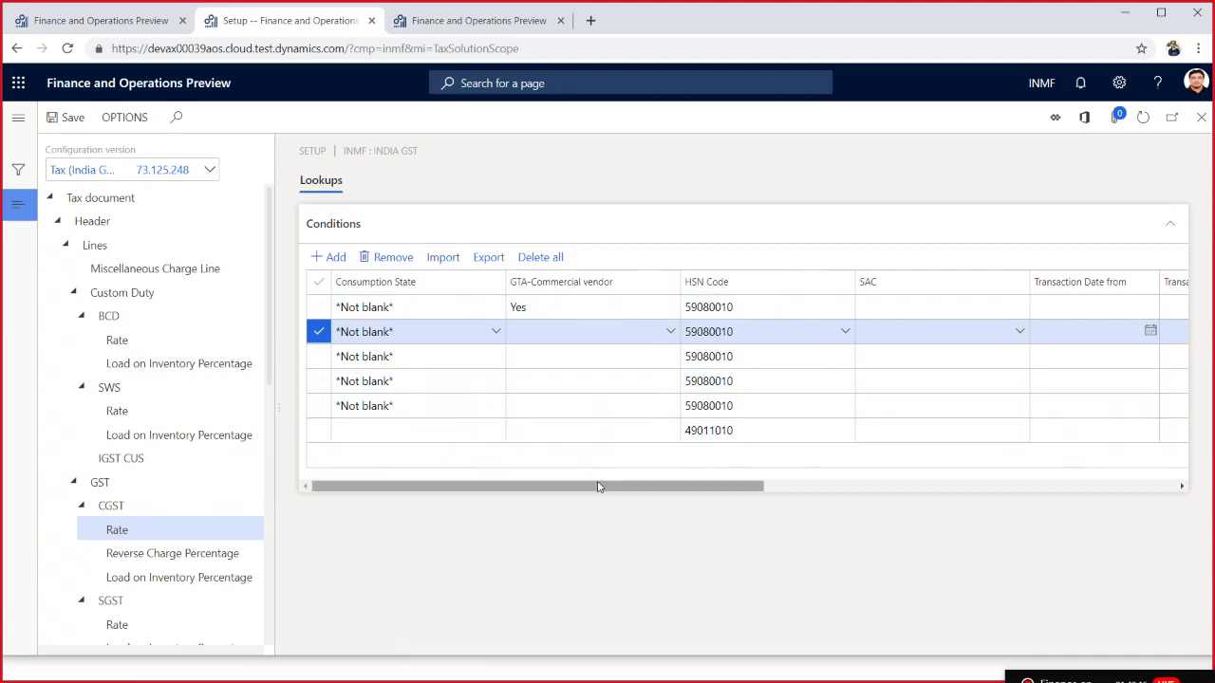
{"action": "left_click_drag", "start_coordinate": [598, 490], "coordinate": [887, 482]}
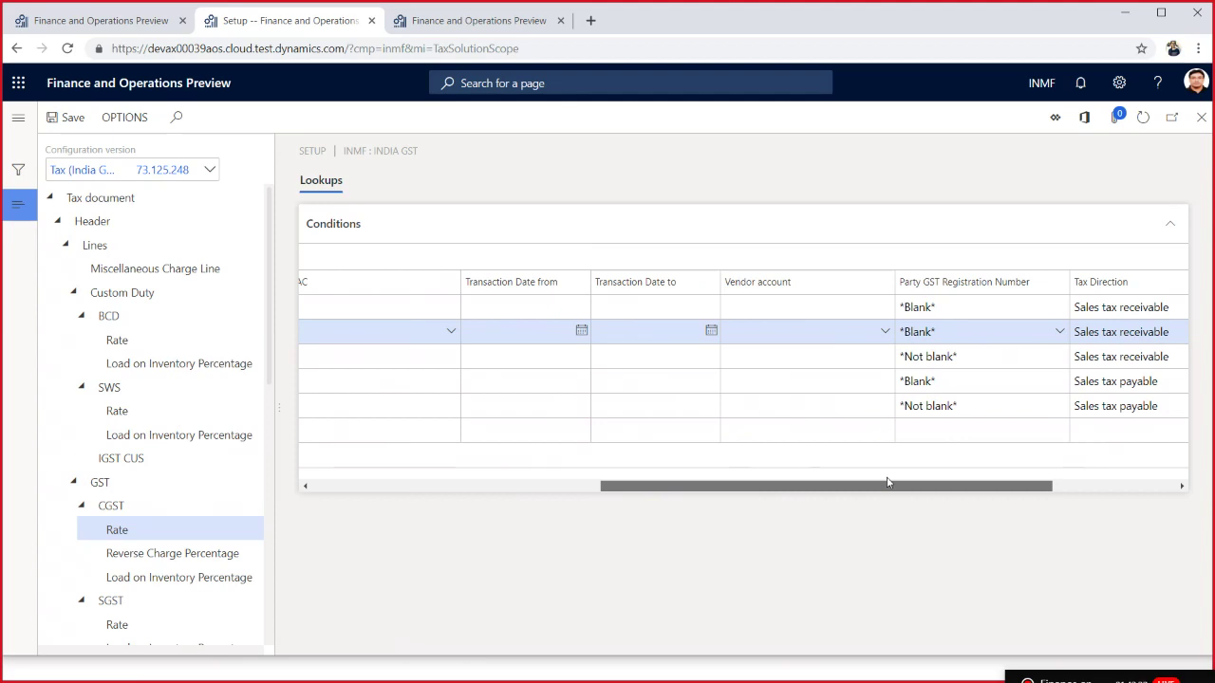
{"action": "left_click_drag", "start_coordinate": [887, 482], "coordinate": [991, 475]}
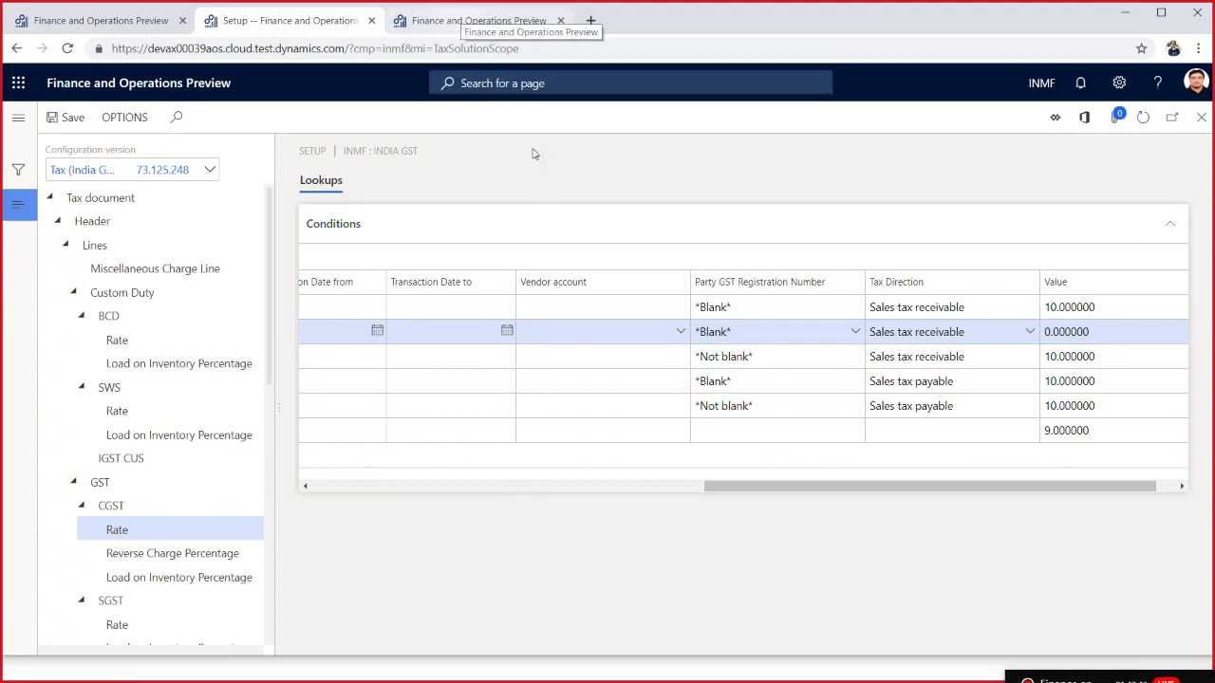
{"action": "key", "text": "alt+Tab"}
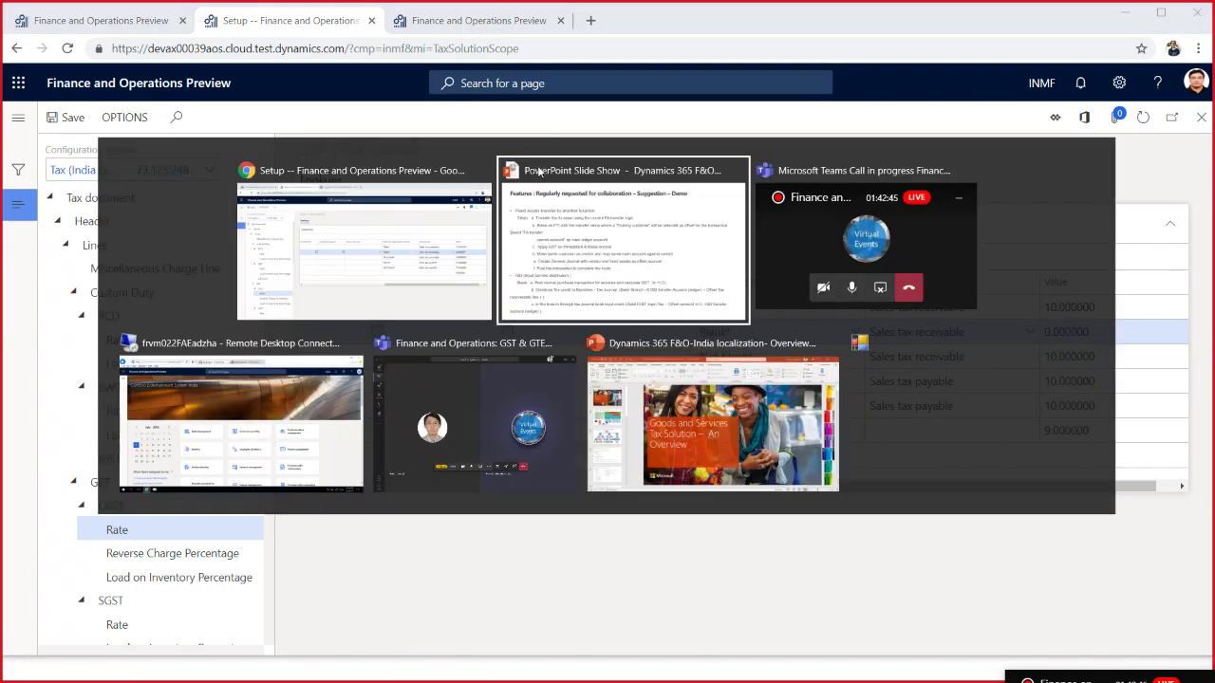